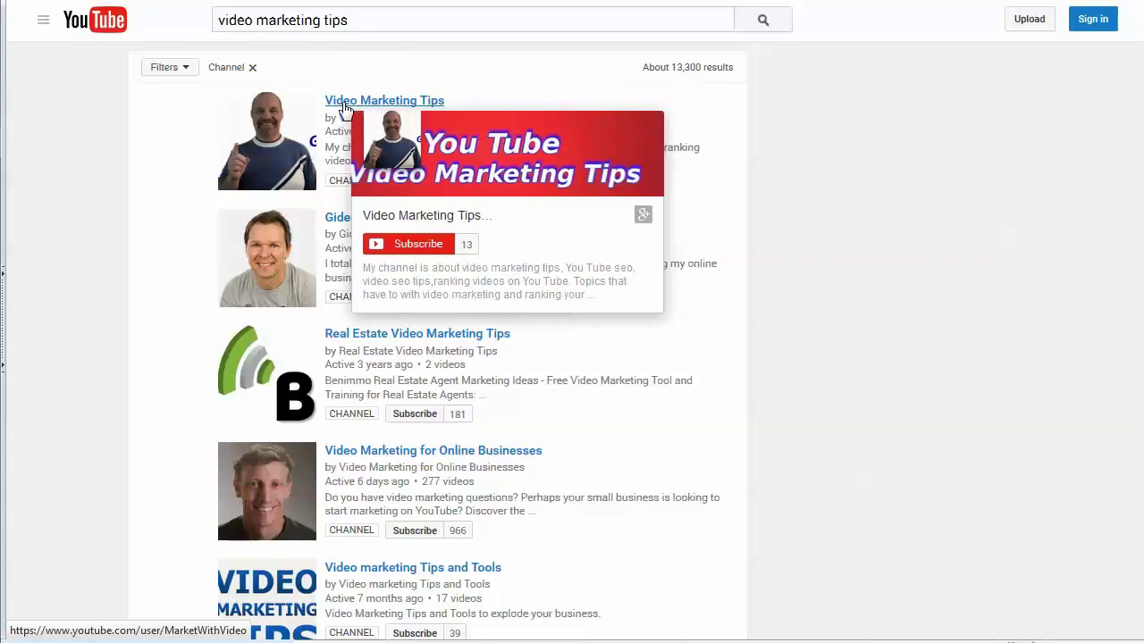
Open the Video Marketing Tips channel from the search results, pause its intro video and display the page's source code
{"action": "left_click", "coordinate": [346, 108]}
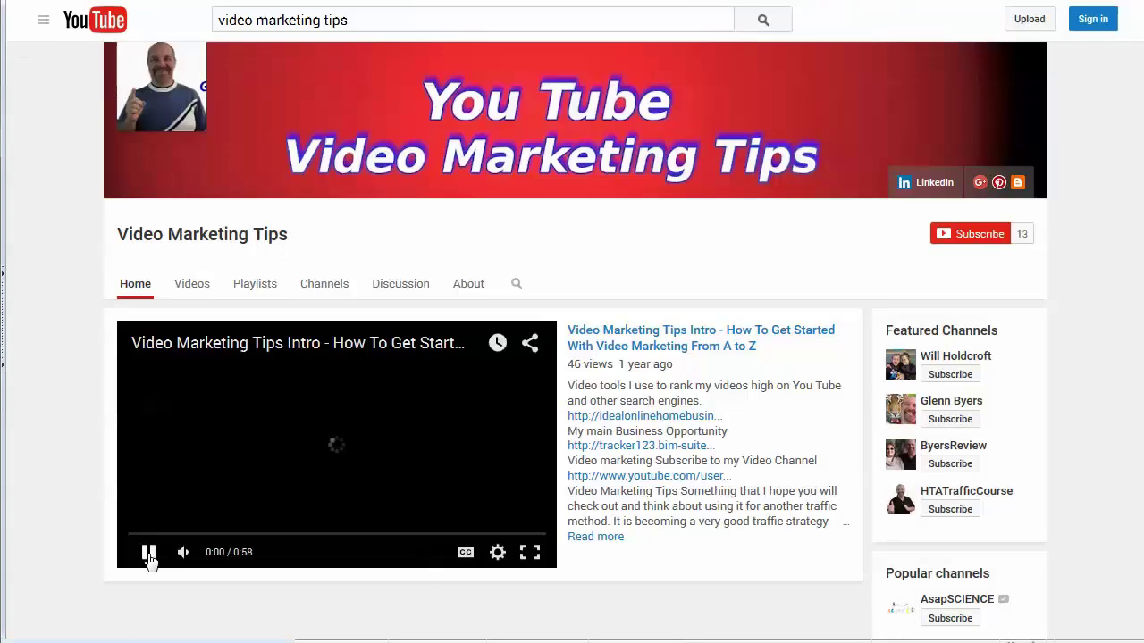
{"action": "left_click", "coordinate": [149, 553]}
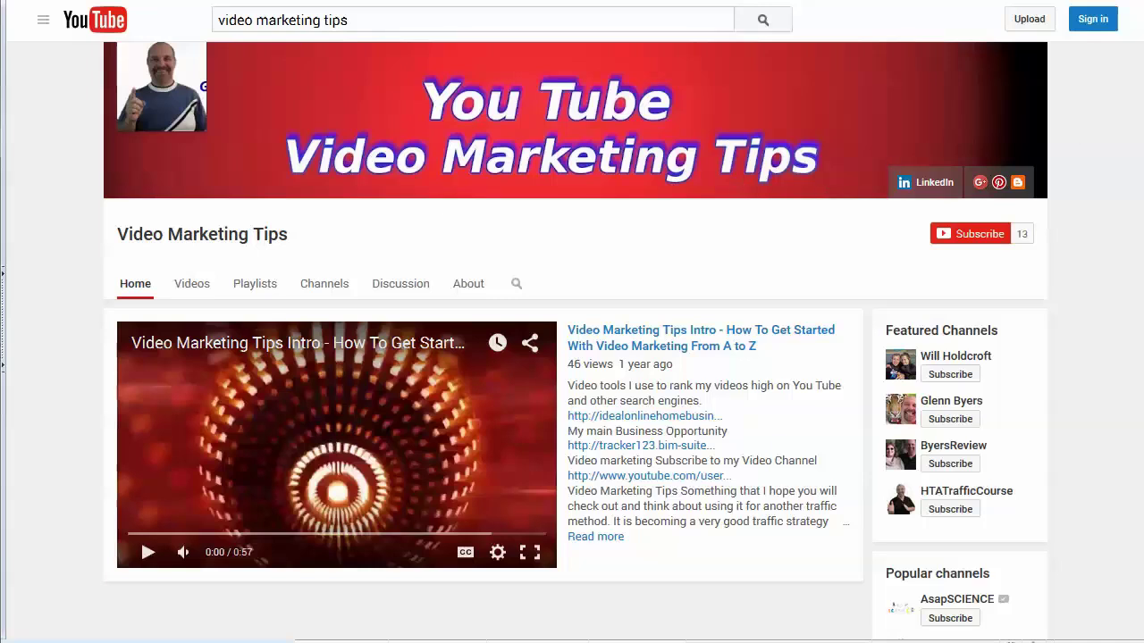
{"action": "right_click", "coordinate": [65, 141]}
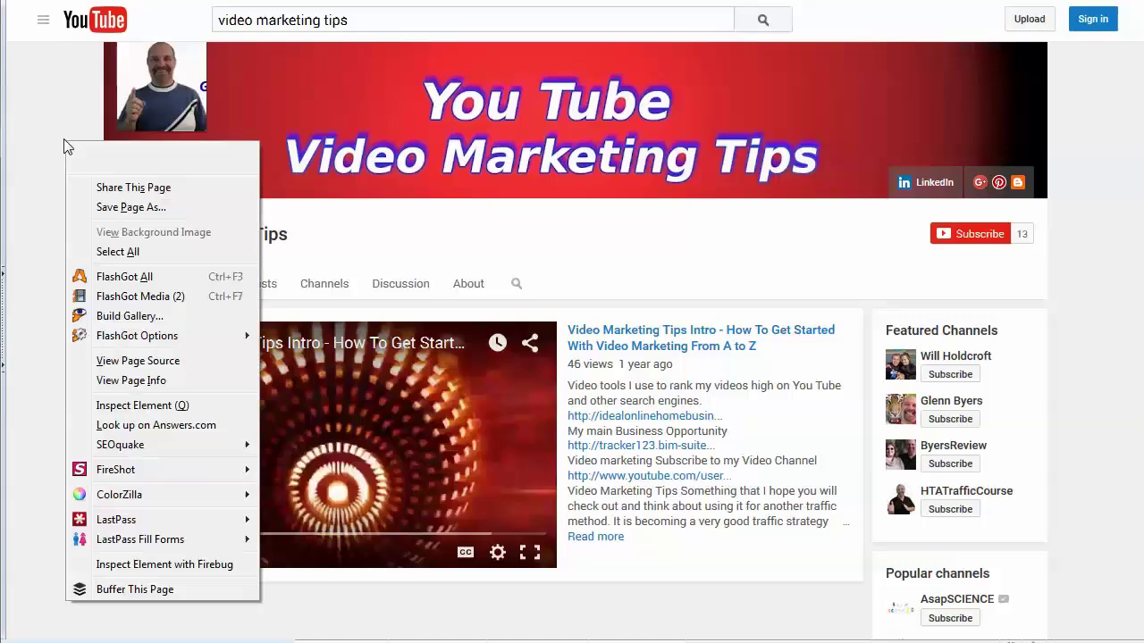
{"action": "left_click", "coordinate": [136, 361]}
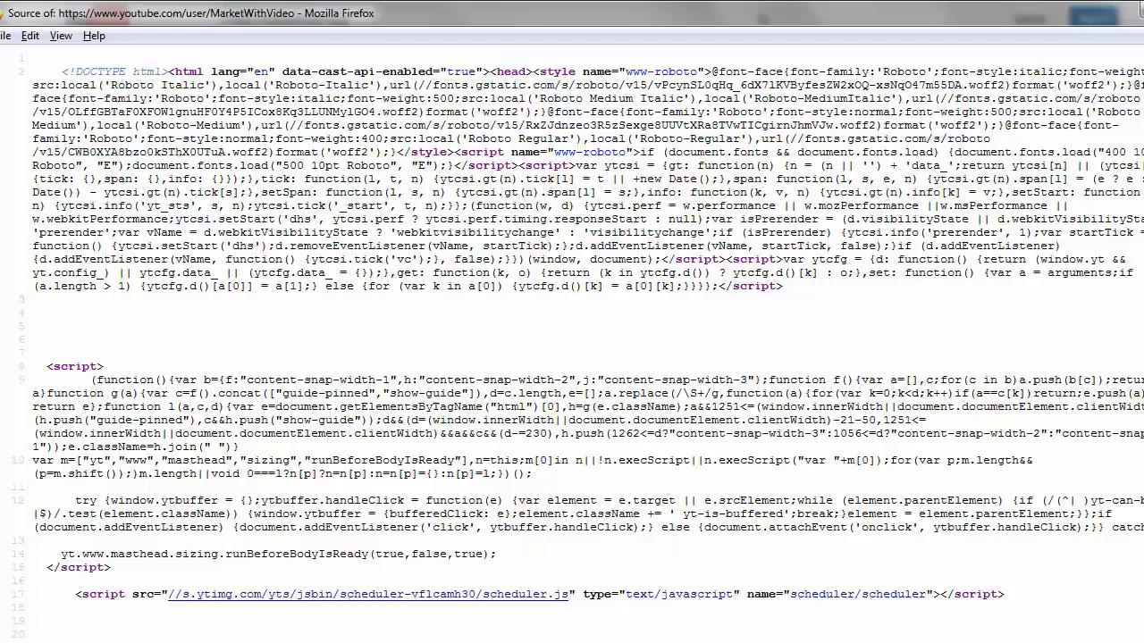
Examine the channel's page source for the link to its RSS feed
{"action": "scroll", "coordinate": [571, 343], "scroll_direction": "down", "scroll_amount": 9}
{"action": "scroll", "coordinate": [572, 343], "scroll_direction": "down", "scroll_amount": 2}
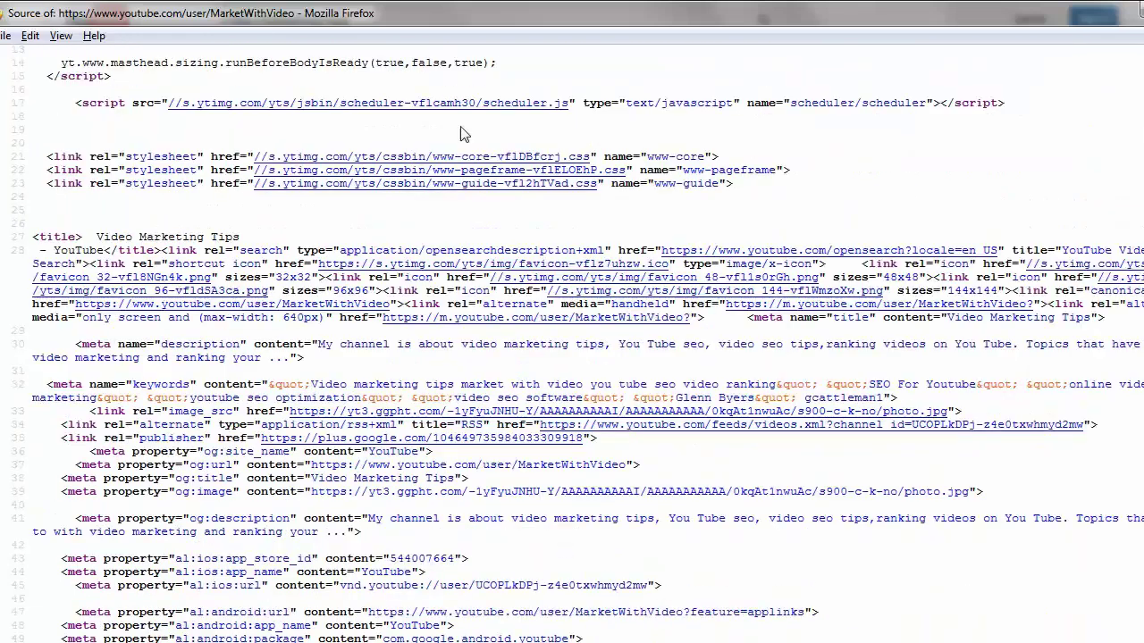
{"action": "left_click_drag", "start_coordinate": [48, 159], "coordinate": [197, 166]}
{"action": "left_click", "coordinate": [126, 157]}
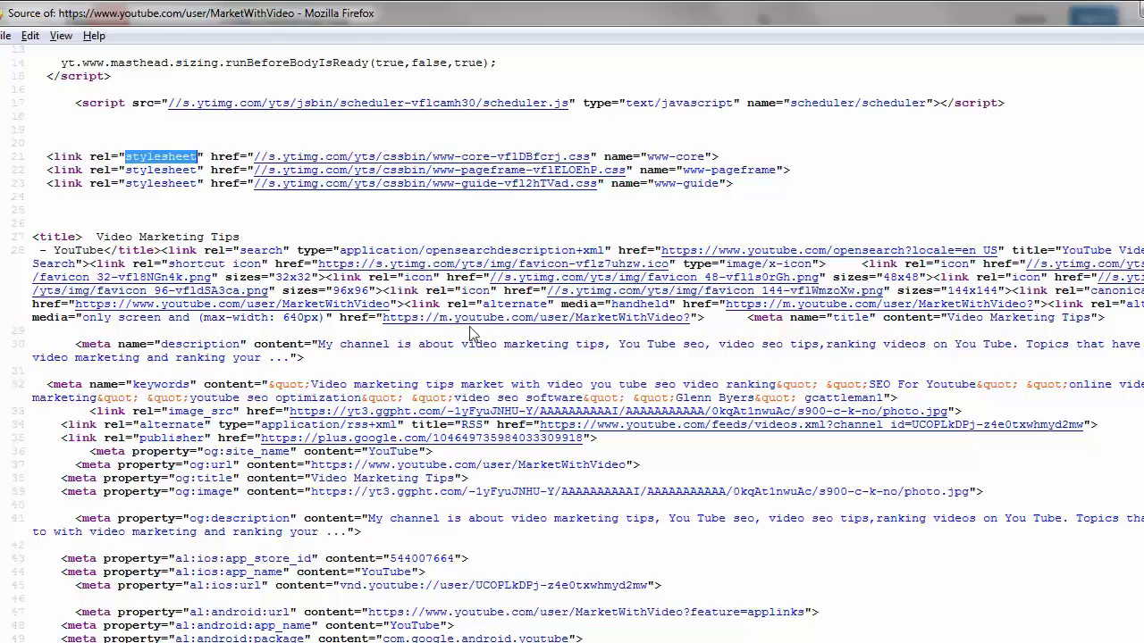
{"action": "scroll", "coordinate": [282, 391], "scroll_direction": "down", "scroll_amount": 3}
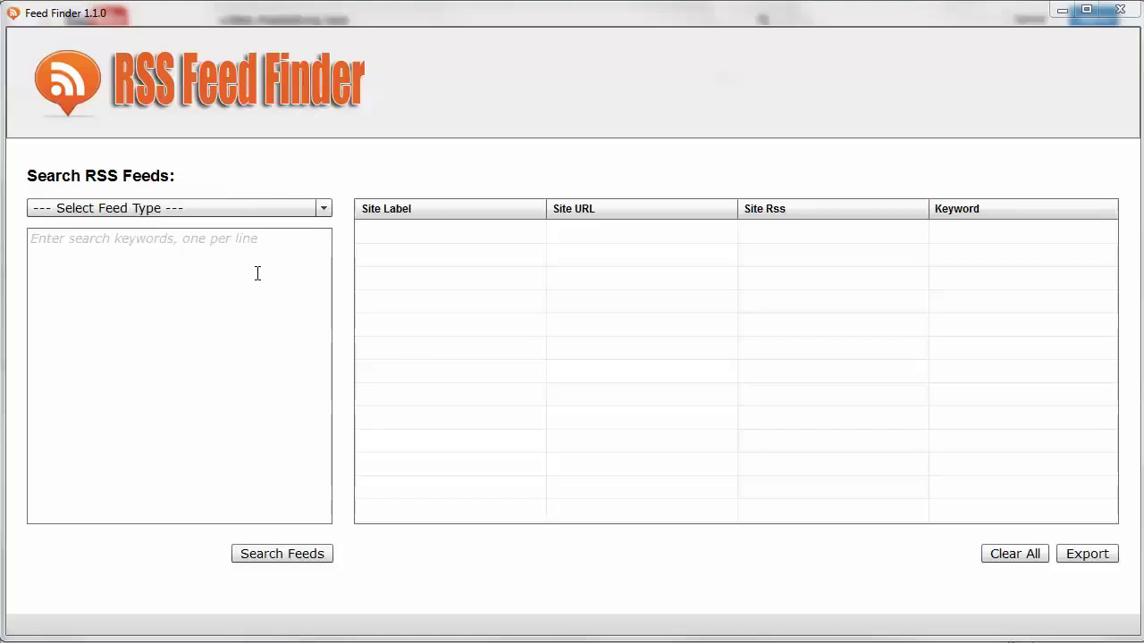
In RSS Feed Finder, search Youtube feeds for the keywords video marketing tips, video marketing hacks and video marketing tutorials
{"action": "left_click", "coordinate": [165, 214]}
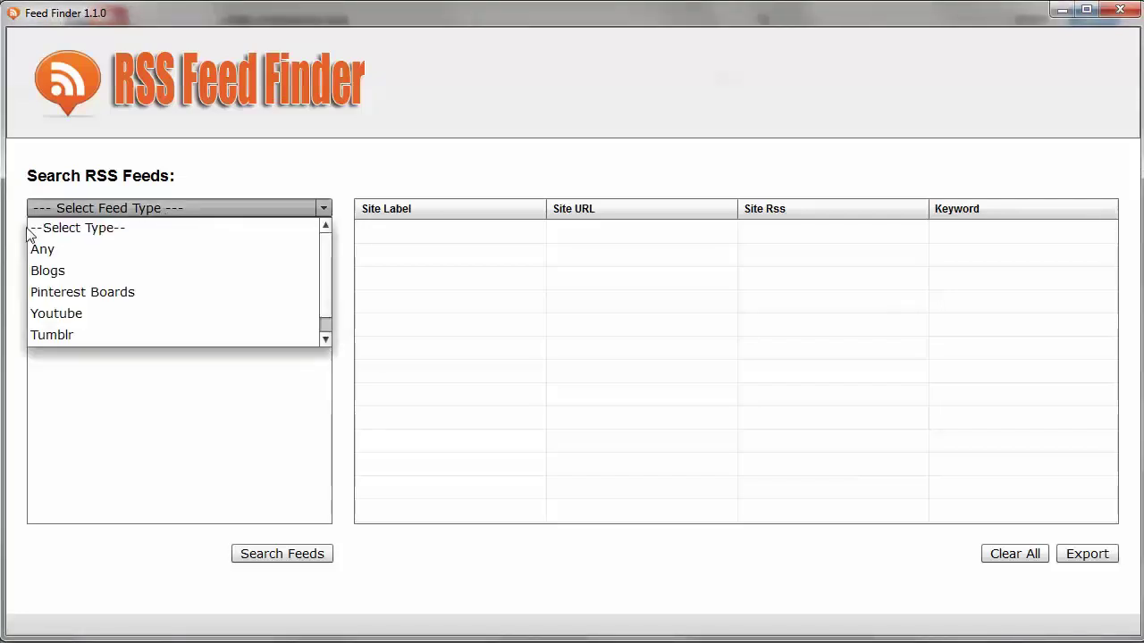
{"action": "left_click", "coordinate": [52, 314]}
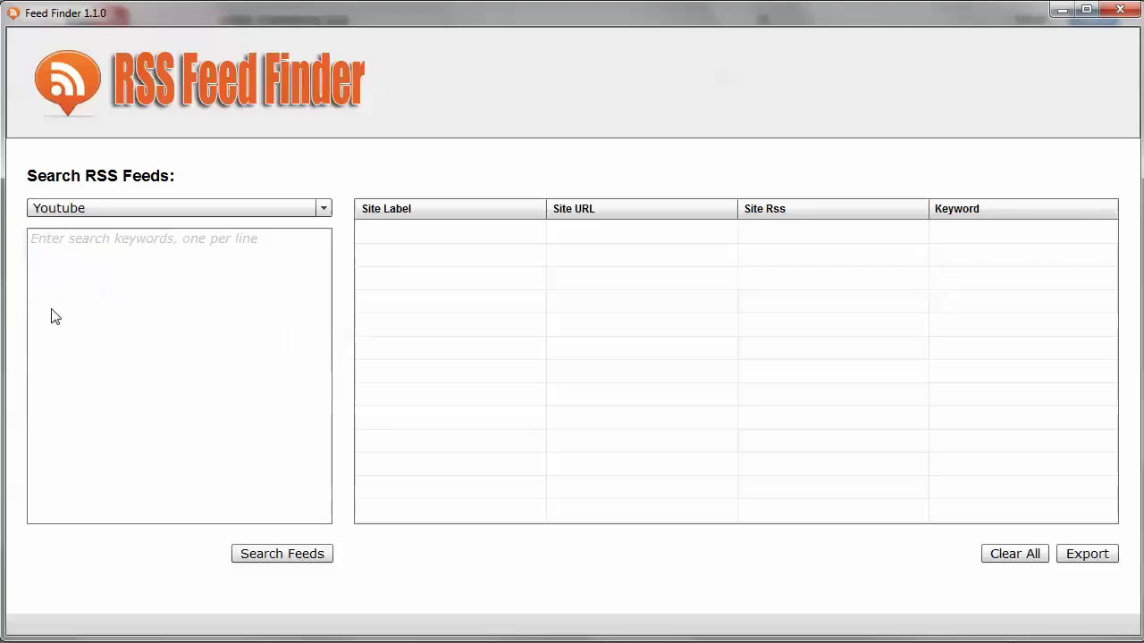
{"action": "left_click", "coordinate": [112, 304]}
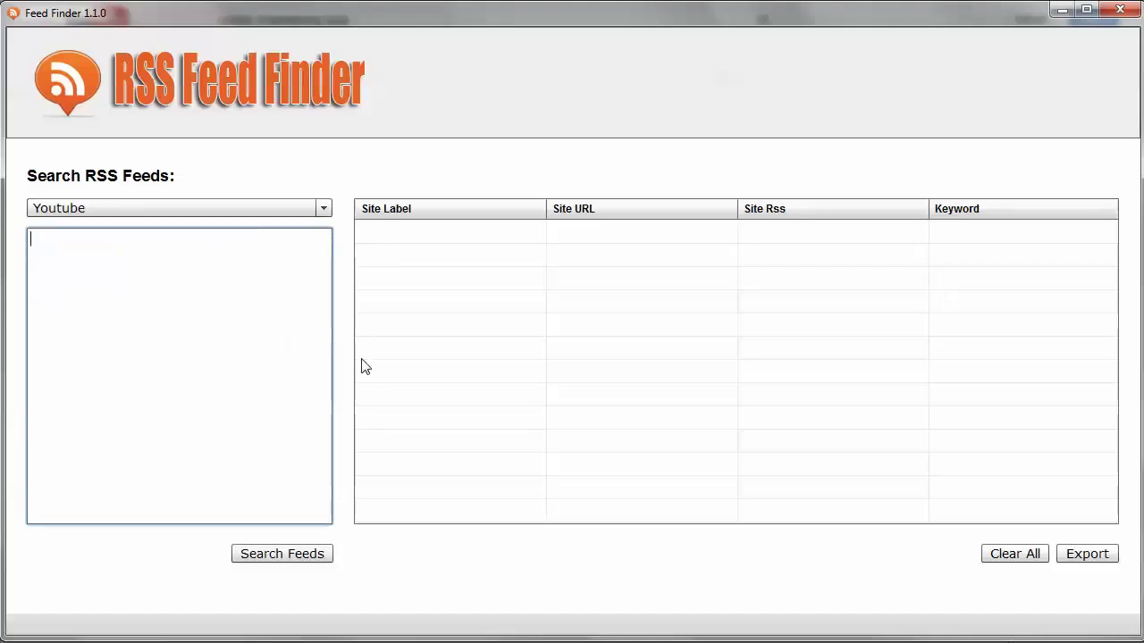
{"action": "type", "text": "video marketing tips"}
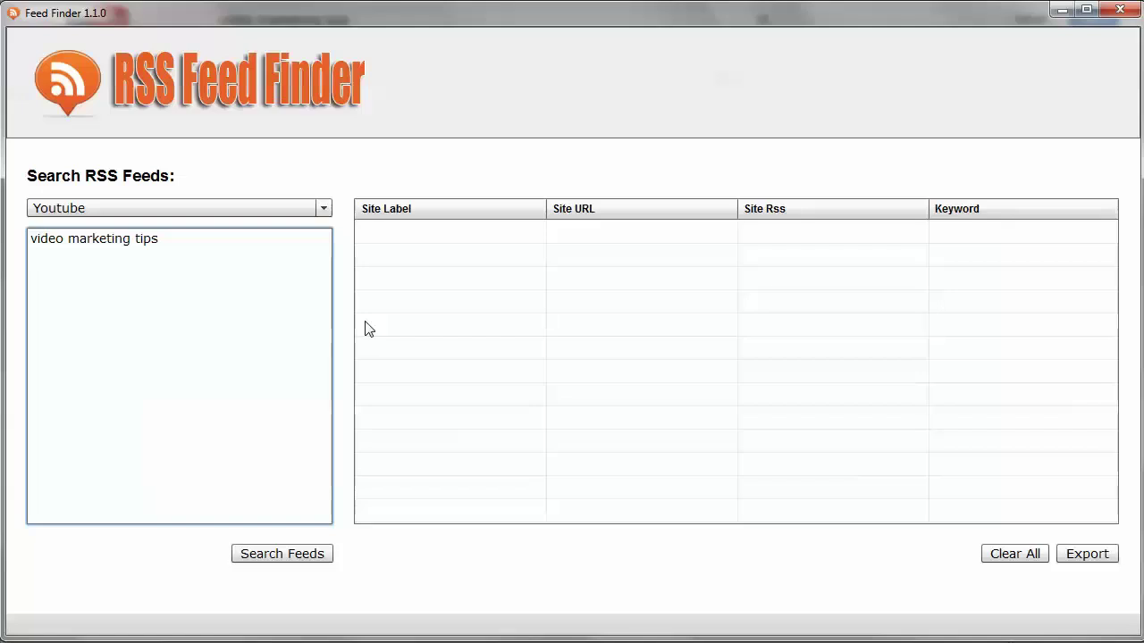
{"action": "key", "text": "Return"}
{"action": "type", "text": "video marketing hacks"}
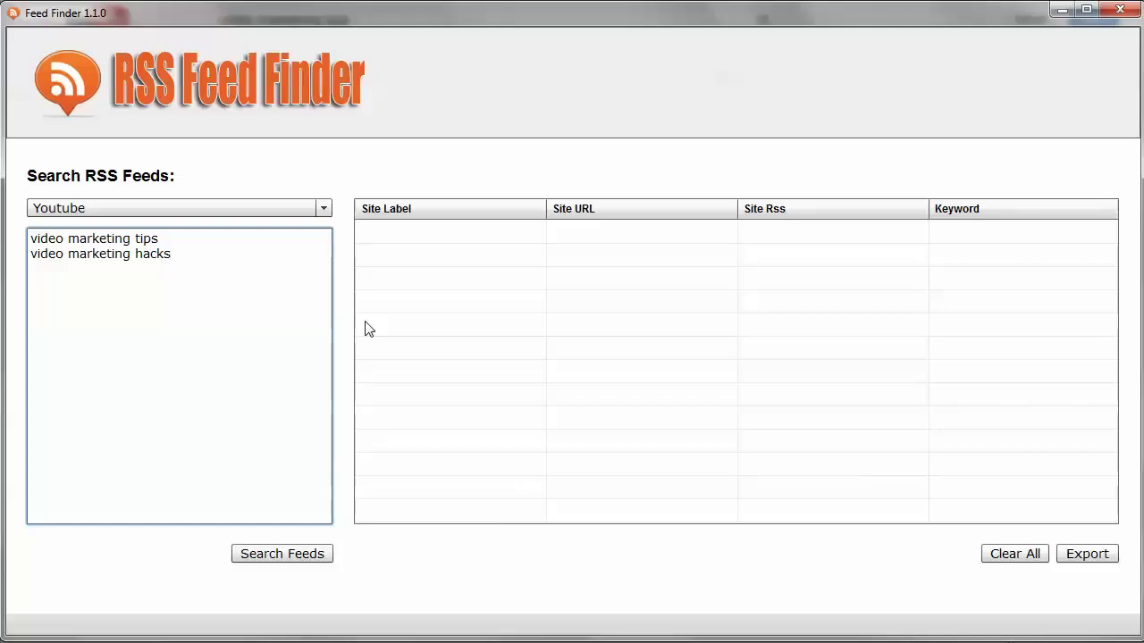
{"action": "key", "text": "Return"}
{"action": "type", "text": "video marketing tut"}
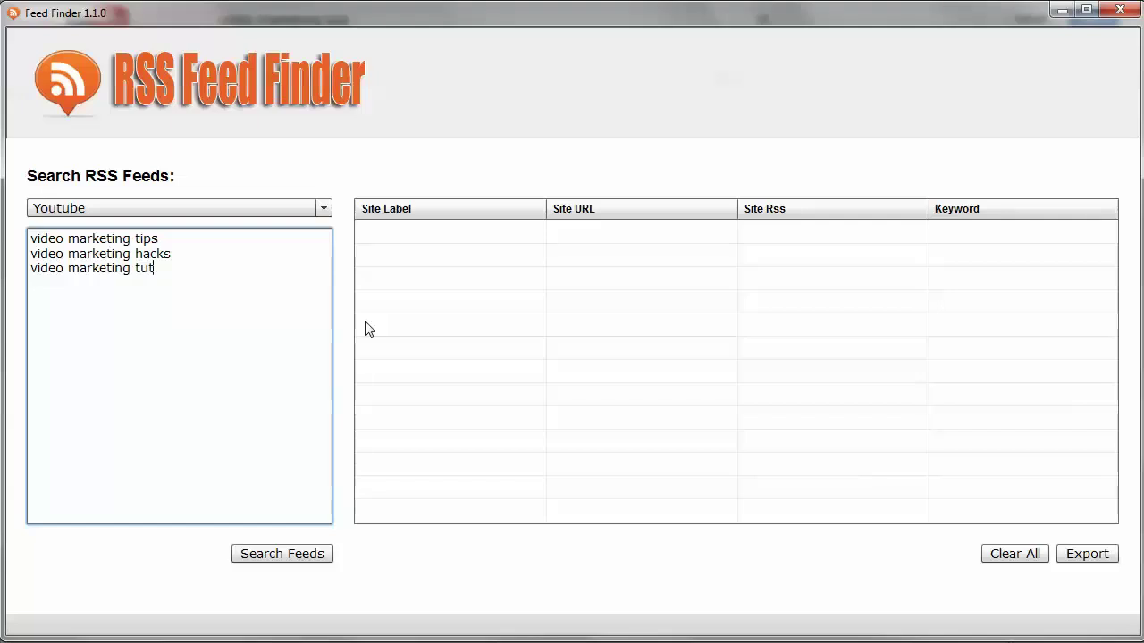
{"action": "type", "text": "orials"}
{"action": "left_click", "coordinate": [262, 559]}
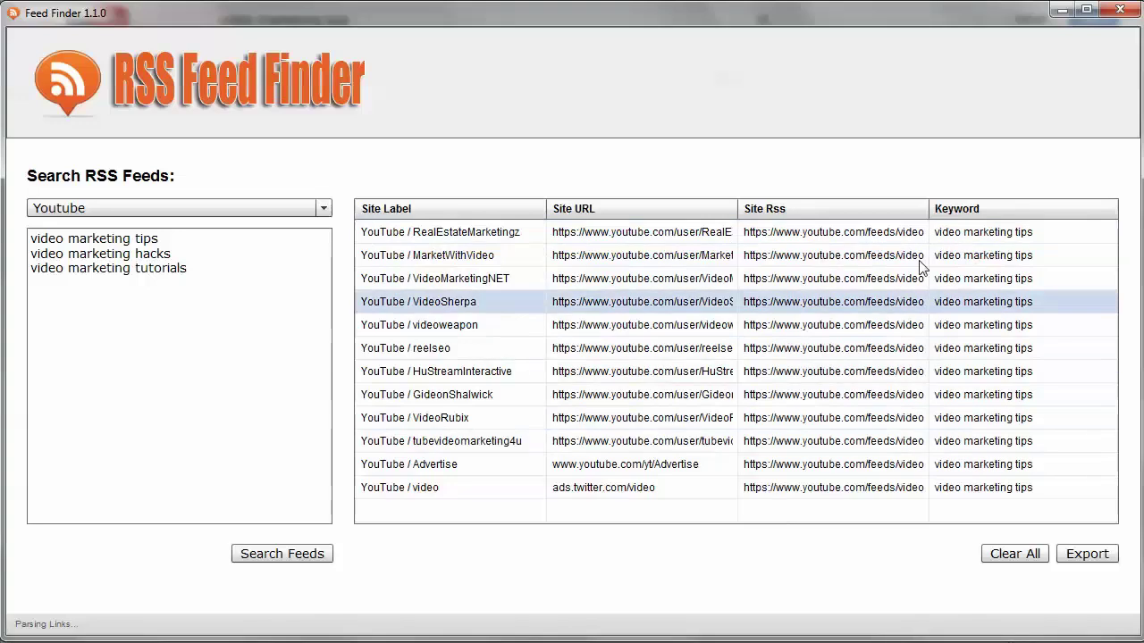
Widen the Site Rss column and review the list of found feeds
{"action": "left_click_drag", "start_coordinate": [928, 211], "coordinate": [1016, 211]}
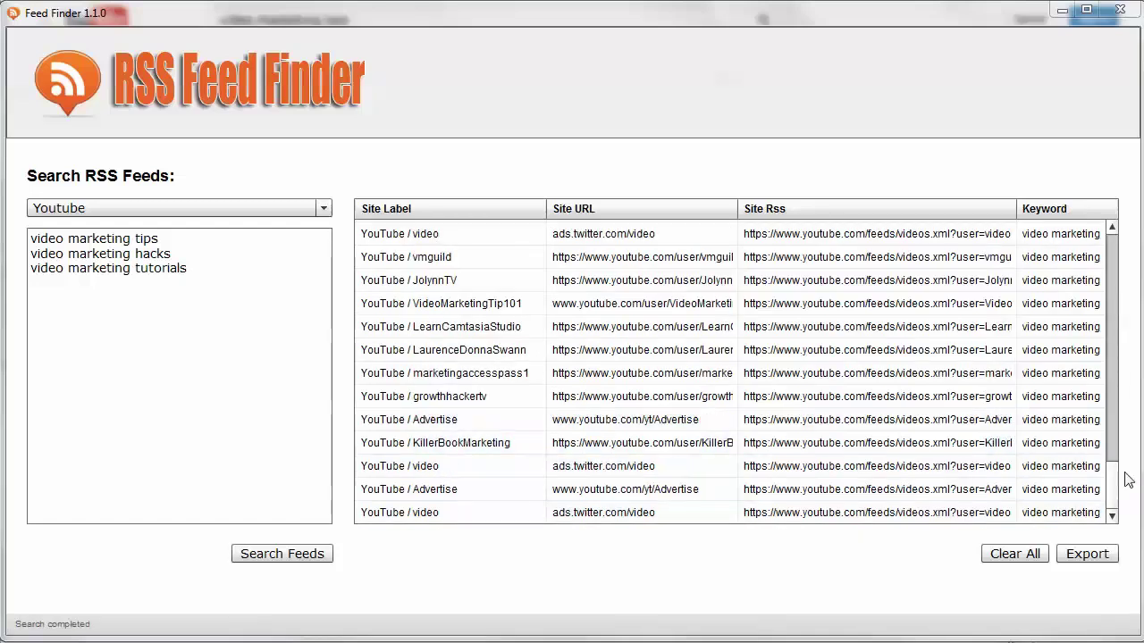
{"action": "left_click_drag", "start_coordinate": [1115, 497], "coordinate": [1115, 256]}
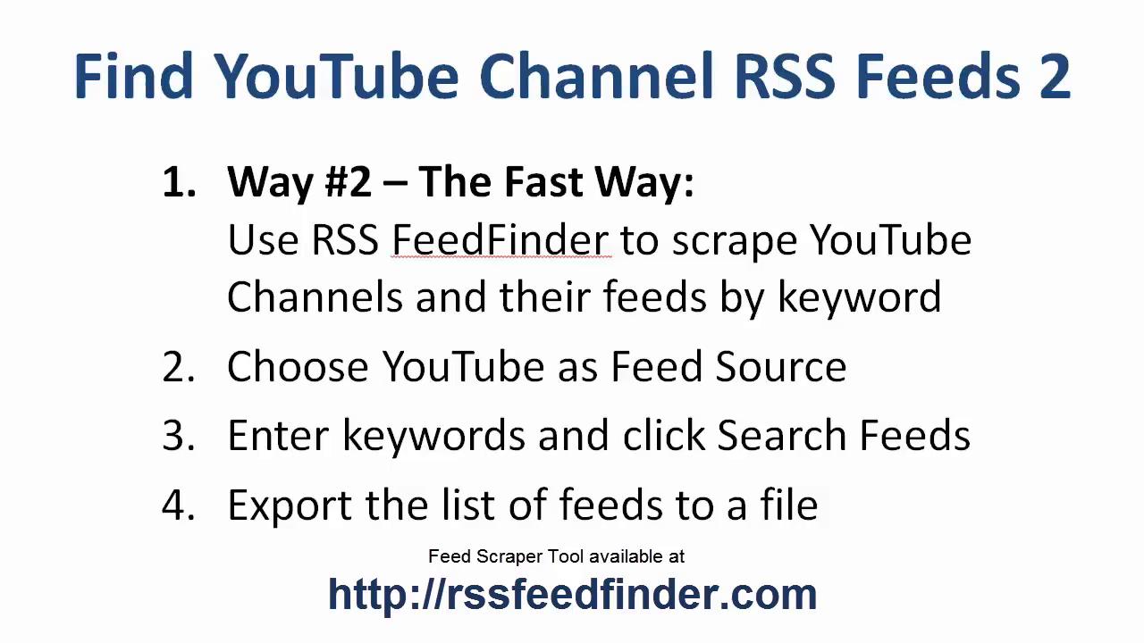
{"action": "key", "text": "Right"}
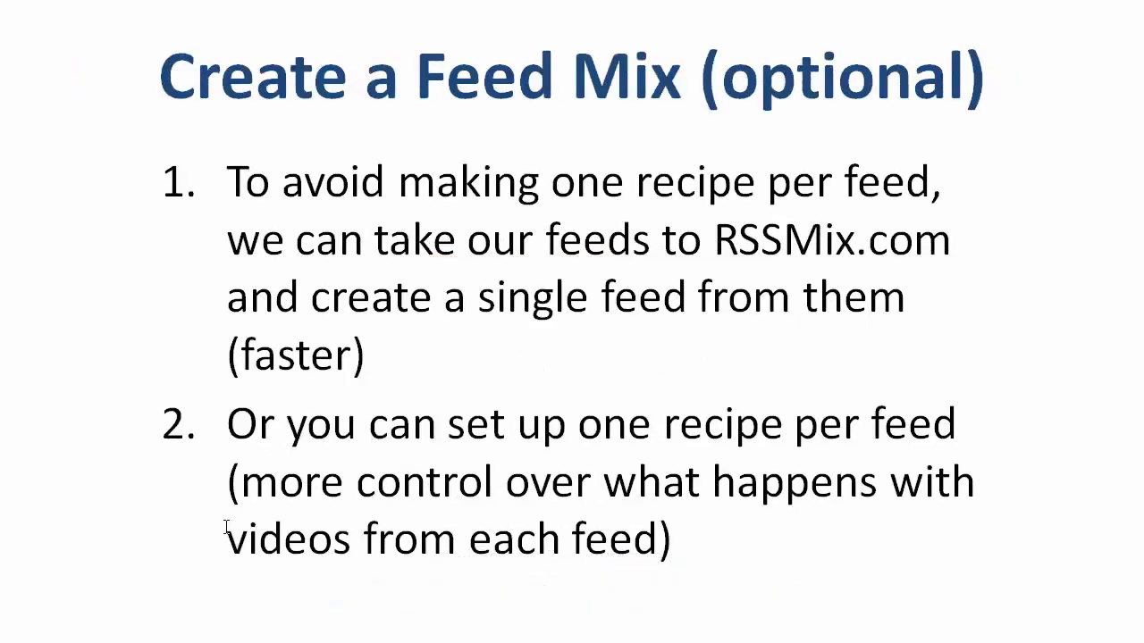
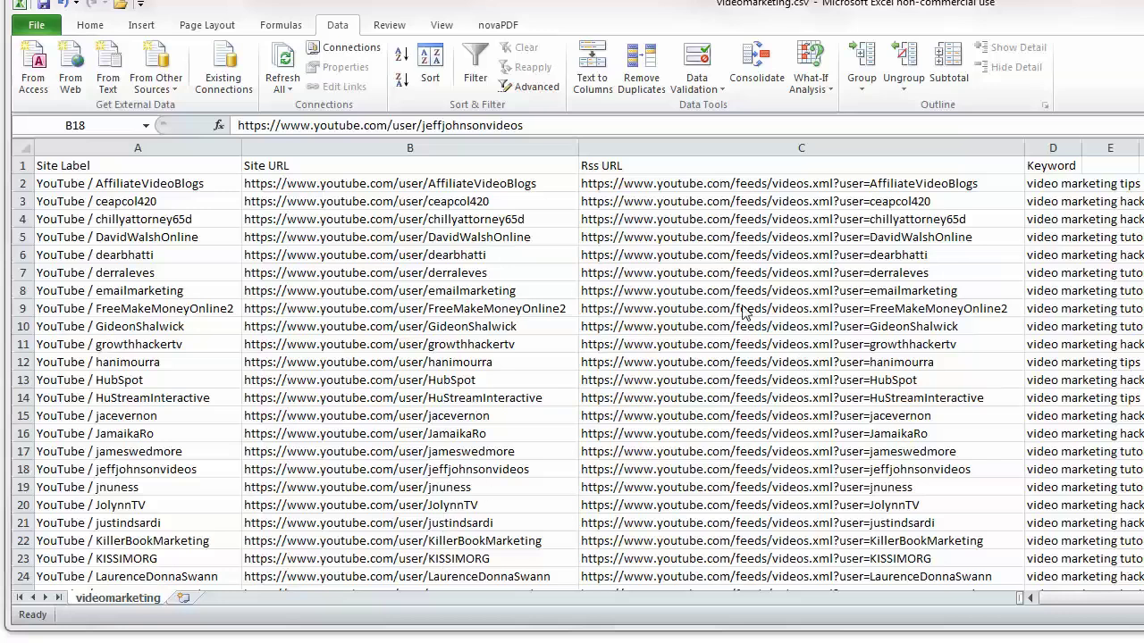
Copy the Rss URLs in C2:C15 of the videomarketing sheet in Excel and paste them into RSS Mix's source feed box
{"action": "left_click", "coordinate": [697, 183]}
{"action": "left_click_drag", "start_coordinate": [697, 183], "coordinate": [688, 419]}
{"action": "right_click", "coordinate": [691, 418]}
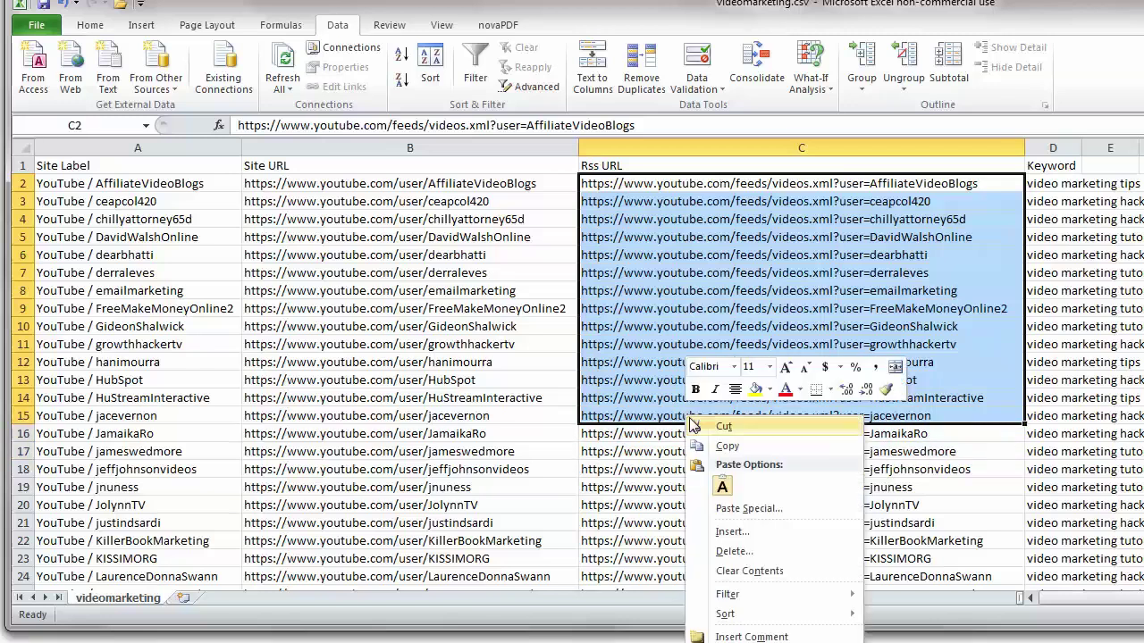
{"action": "left_click", "coordinate": [746, 449]}
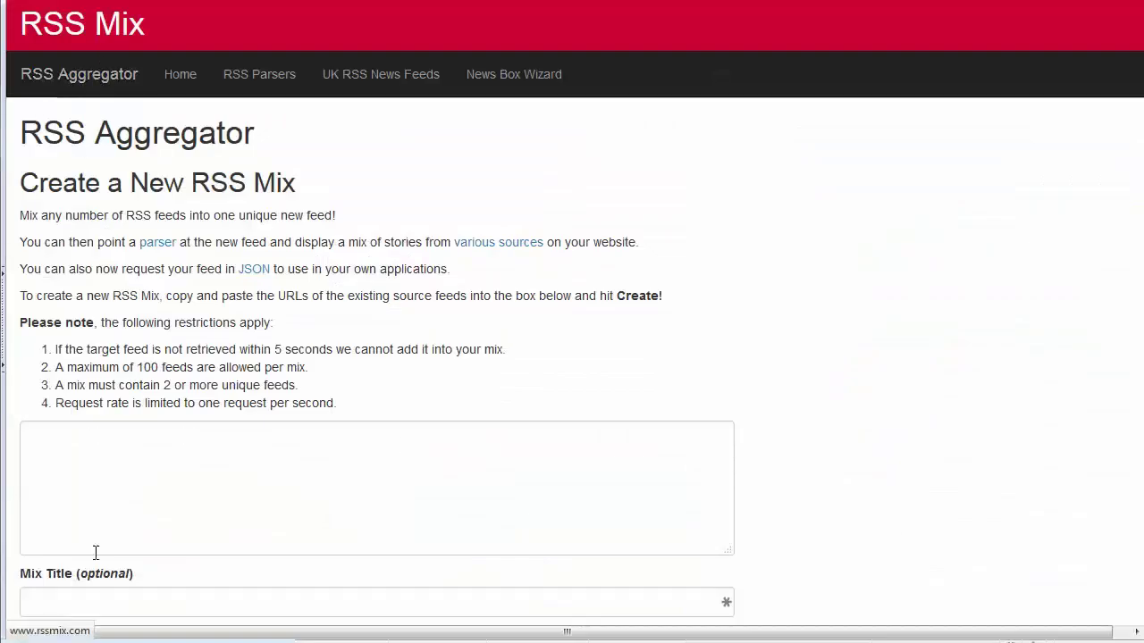
{"action": "left_click", "coordinate": [76, 427]}
{"action": "key", "text": "ctrl+v"}
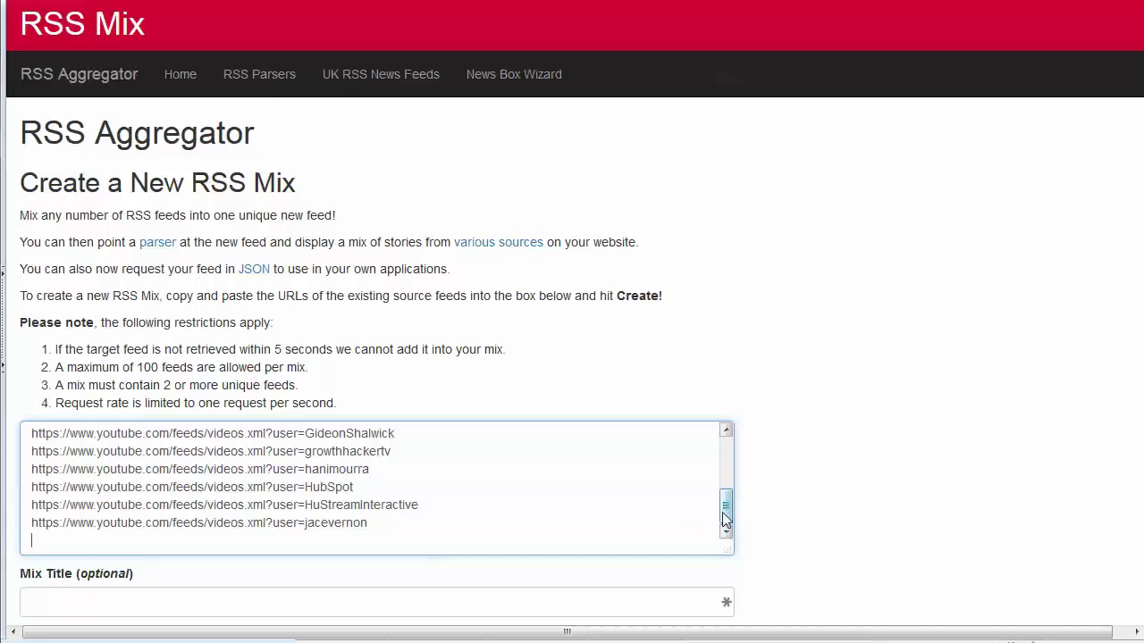
Title the mix Video Marketing Tips and create the new RSS mix
{"action": "scroll", "coordinate": [726, 509], "scroll_direction": "down", "scroll_amount": 2}
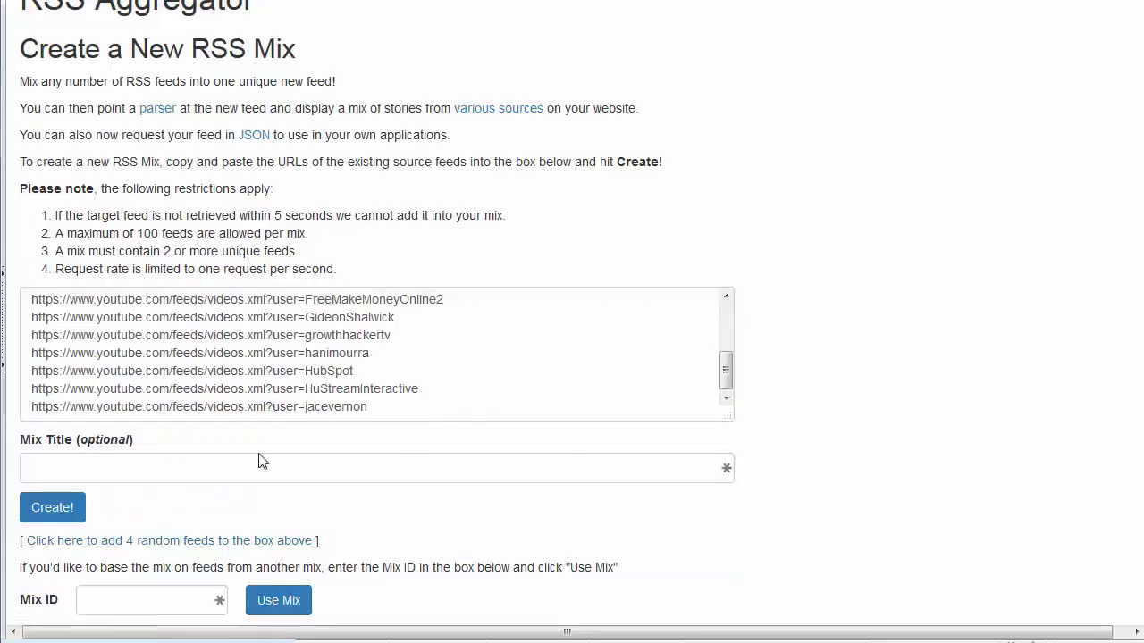
{"action": "left_click", "coordinate": [68, 472]}
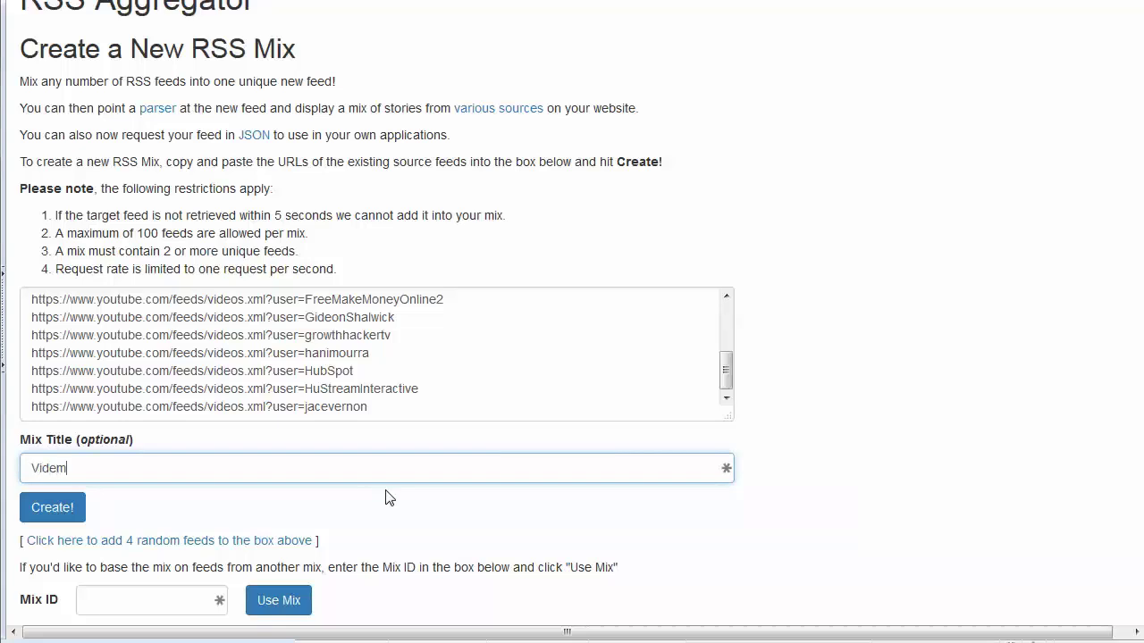
{"action": "key", "text": "BackSpace"}
{"action": "key", "text": "BackSpace"}
{"action": "type", "text": "o Marketing"}
{"action": "type", "text": " Trip"}
{"action": "key", "text": "BackSpace"}
{"action": "key", "text": "BackSpace"}
{"action": "key", "text": "BackSpace"}
{"action": "type", "text": "ips"}
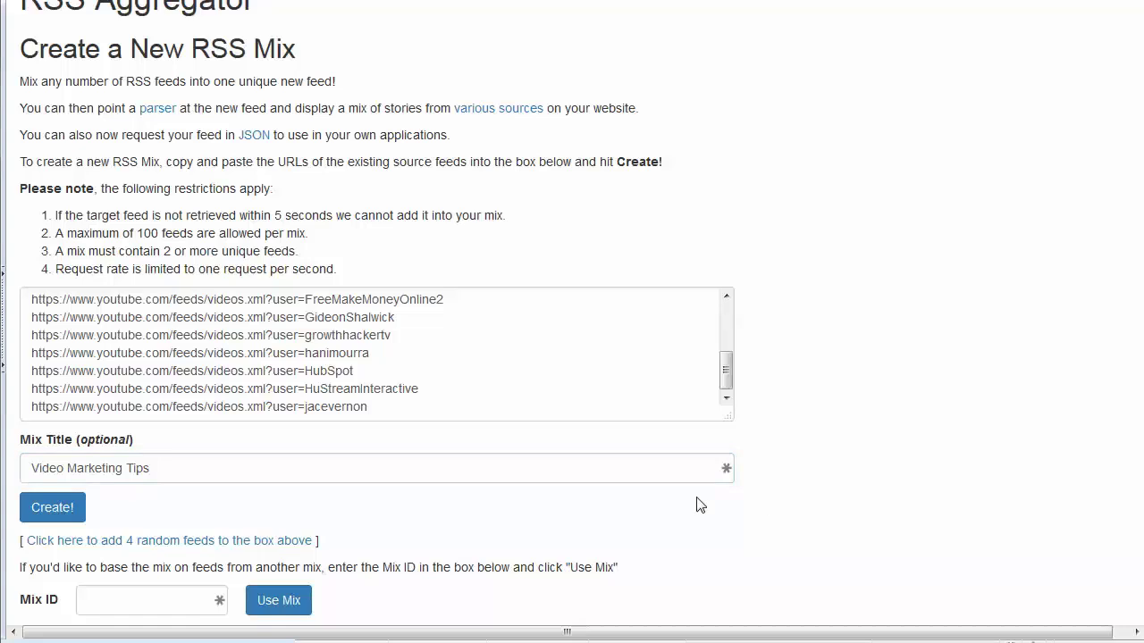
{"action": "left_click", "coordinate": [55, 513]}
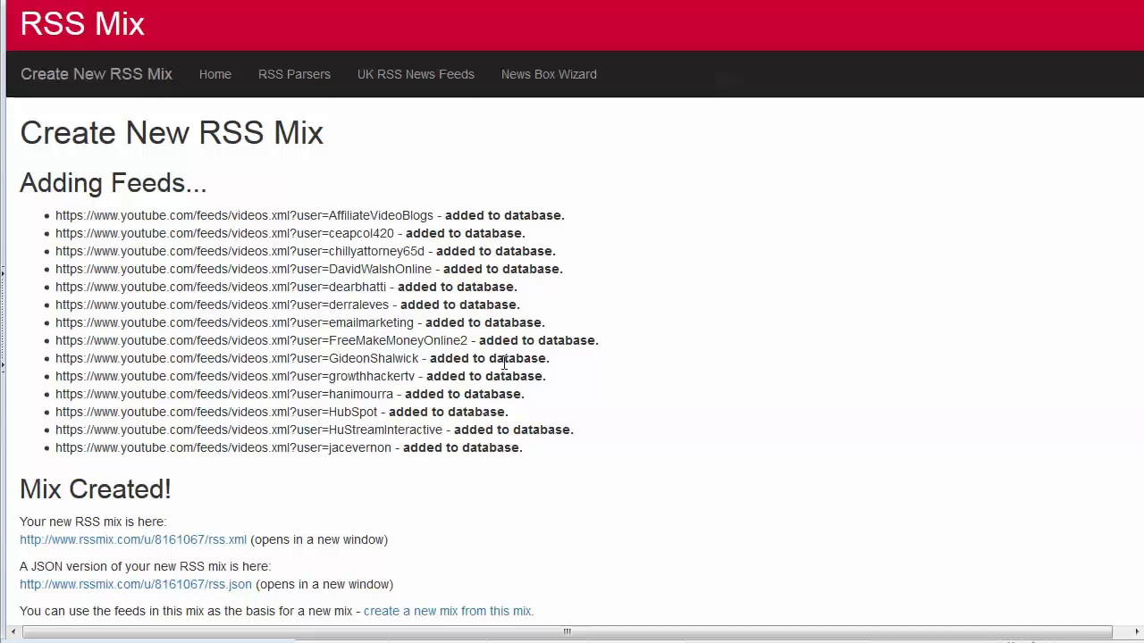
Copy the new mix's RSS XML link, paste it into an empty Notepad document and narrow the Notepad window
{"action": "right_click", "coordinate": [127, 543]}
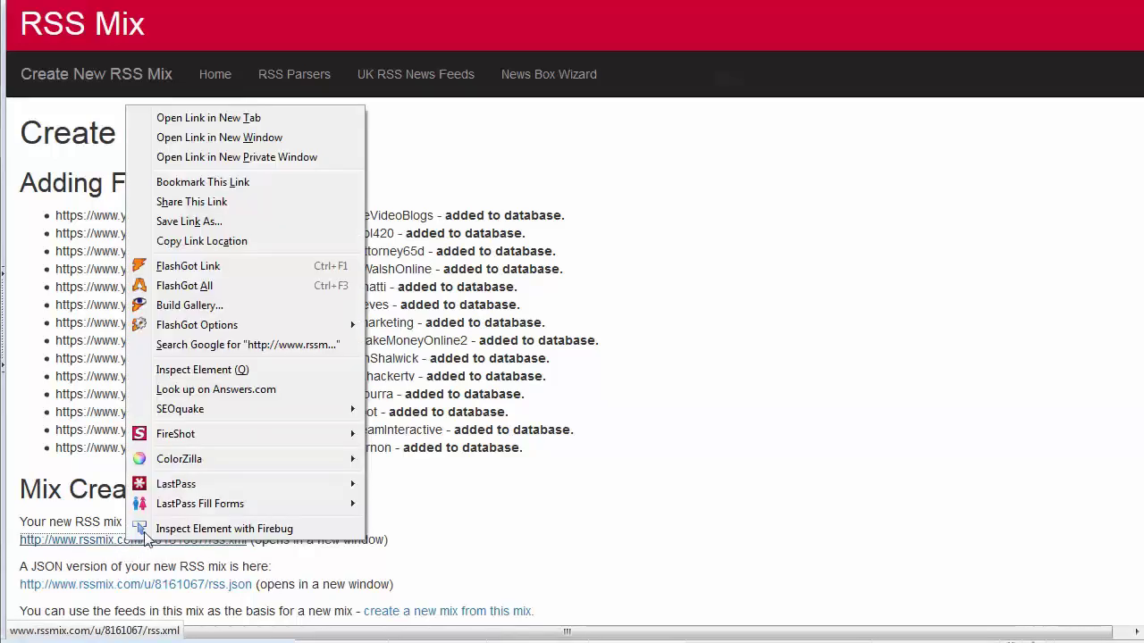
{"action": "left_click", "coordinate": [195, 242]}
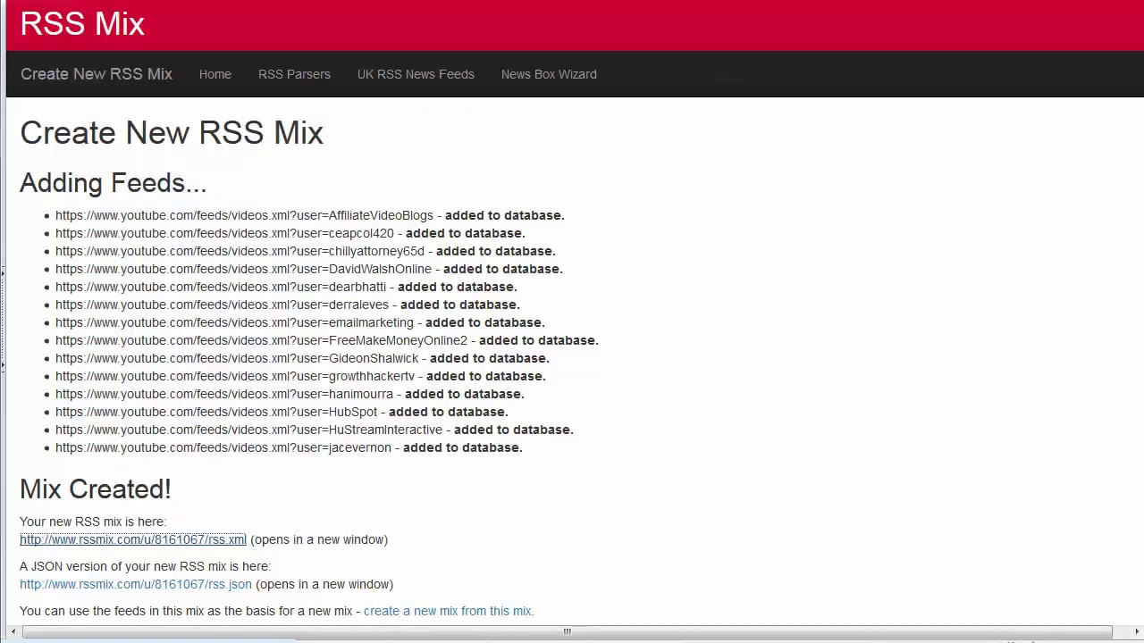
{"action": "key", "text": "alt+Tab"}
{"action": "key", "text": "super+Left"}
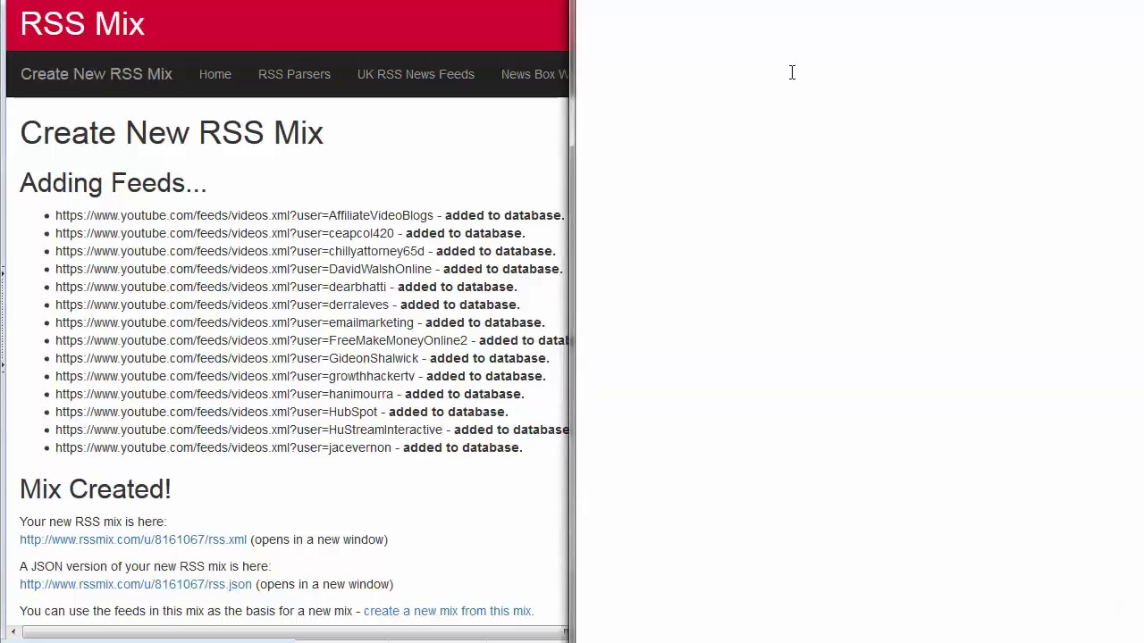
{"action": "key", "text": "ctrl+v"}
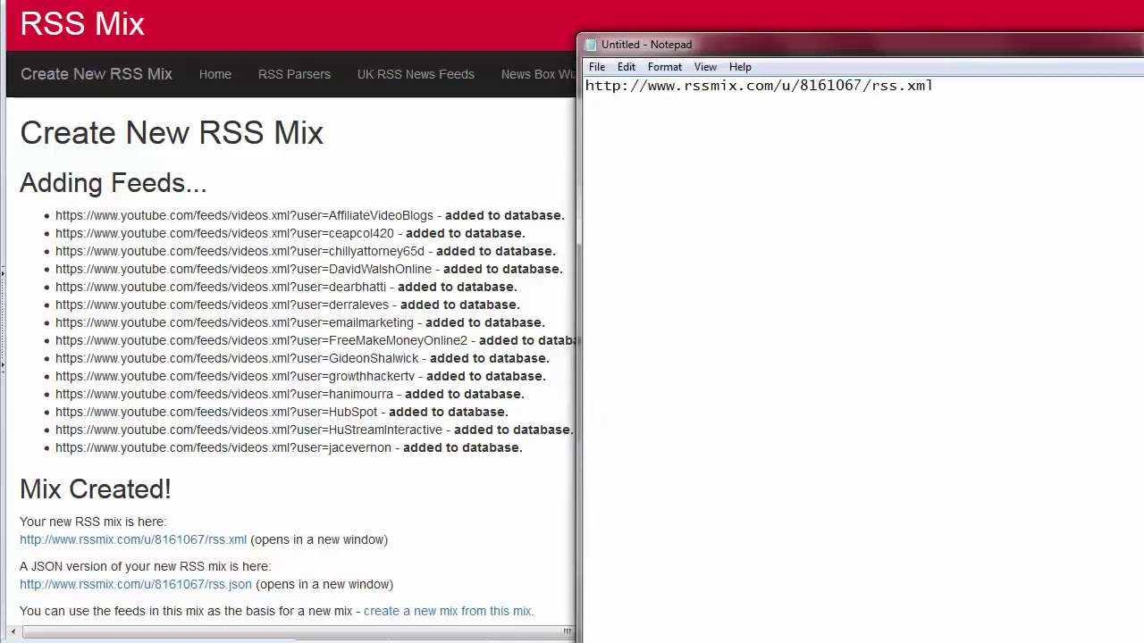
{"action": "left_click_drag", "start_coordinate": [1142, 357], "coordinate": [1101, 357]}
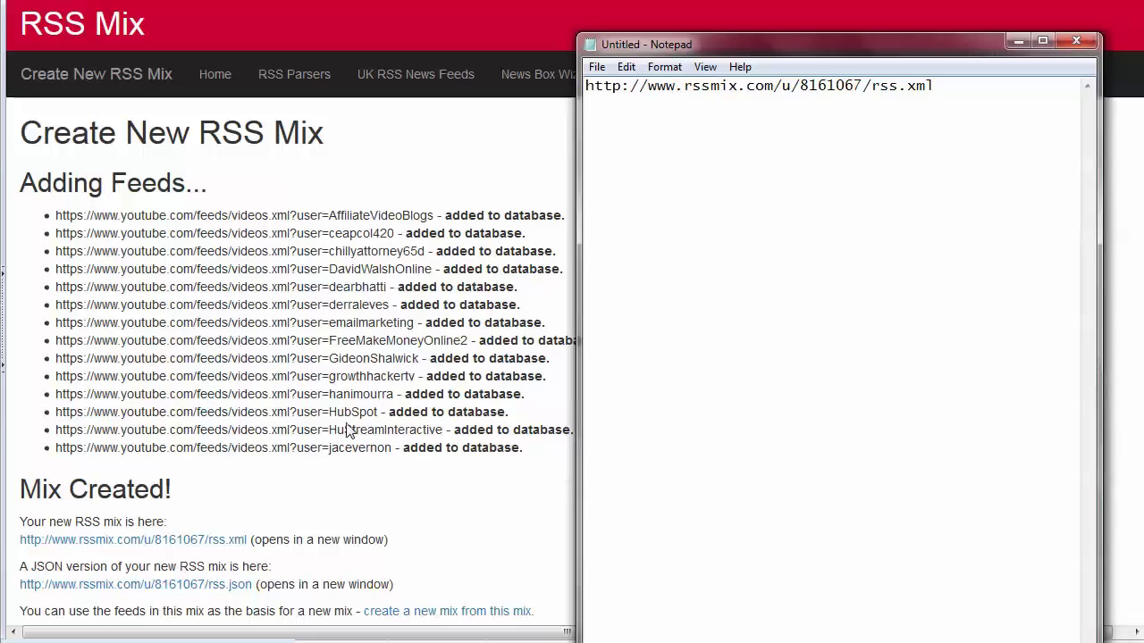
In IFTTT, start the recipe with the Feed channel found by searching feed and choose the New feed item trigger
{"action": "left_click", "coordinate": [373, 497]}
{"action": "key", "text": "super+Up"}
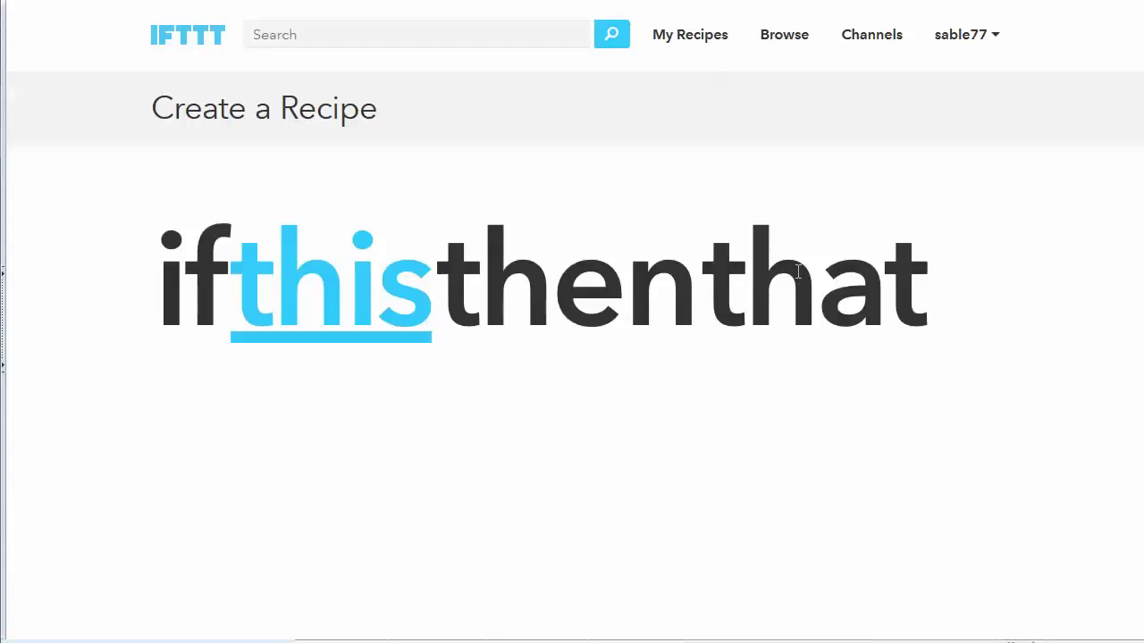
{"action": "left_click", "coordinate": [332, 313]}
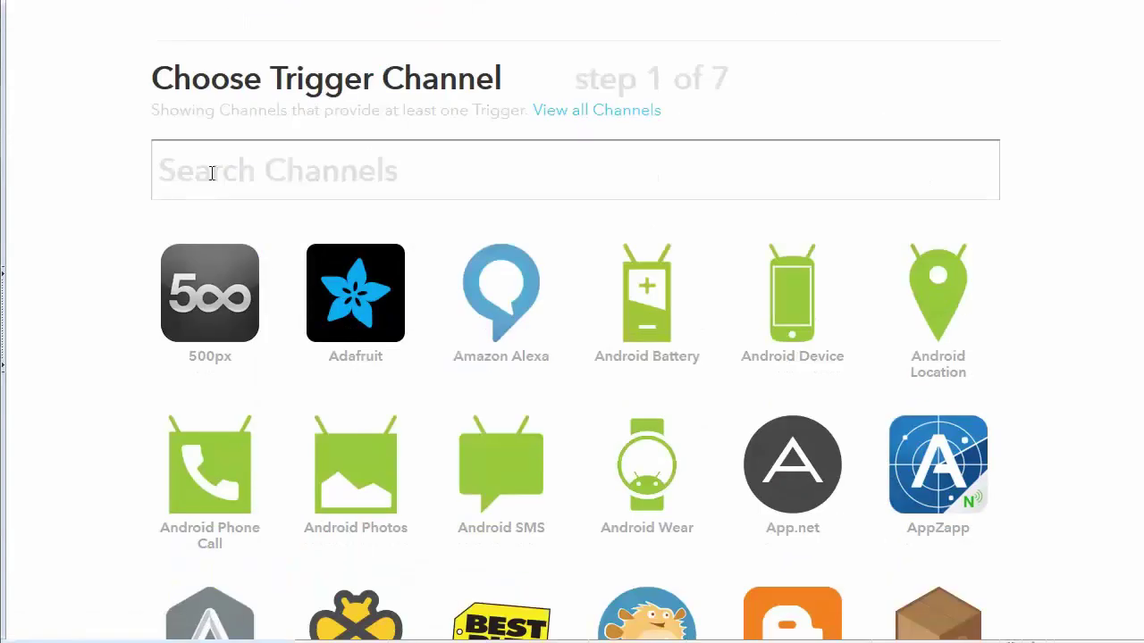
{"action": "type", "text": "feed"}
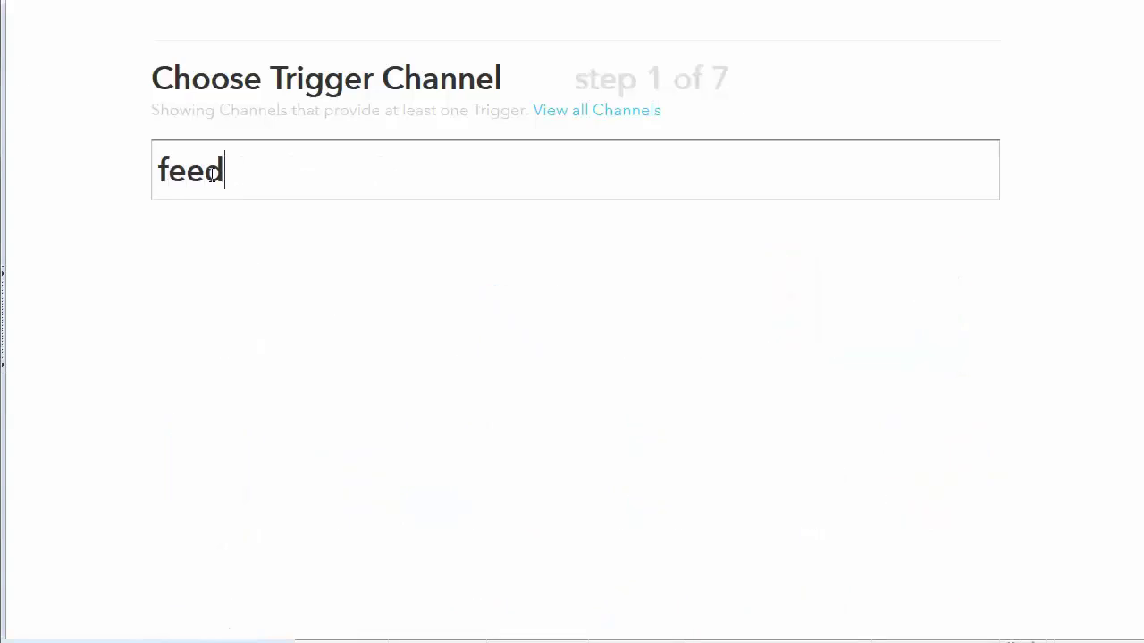
{"action": "left_click", "coordinate": [353, 288]}
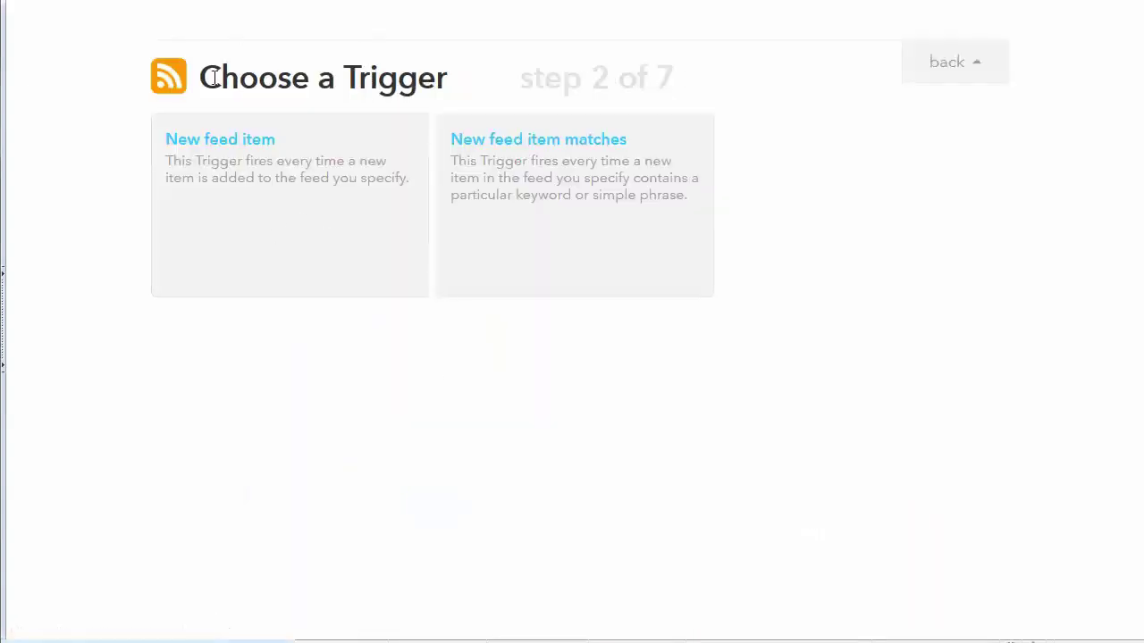
{"action": "left_click", "coordinate": [242, 161]}
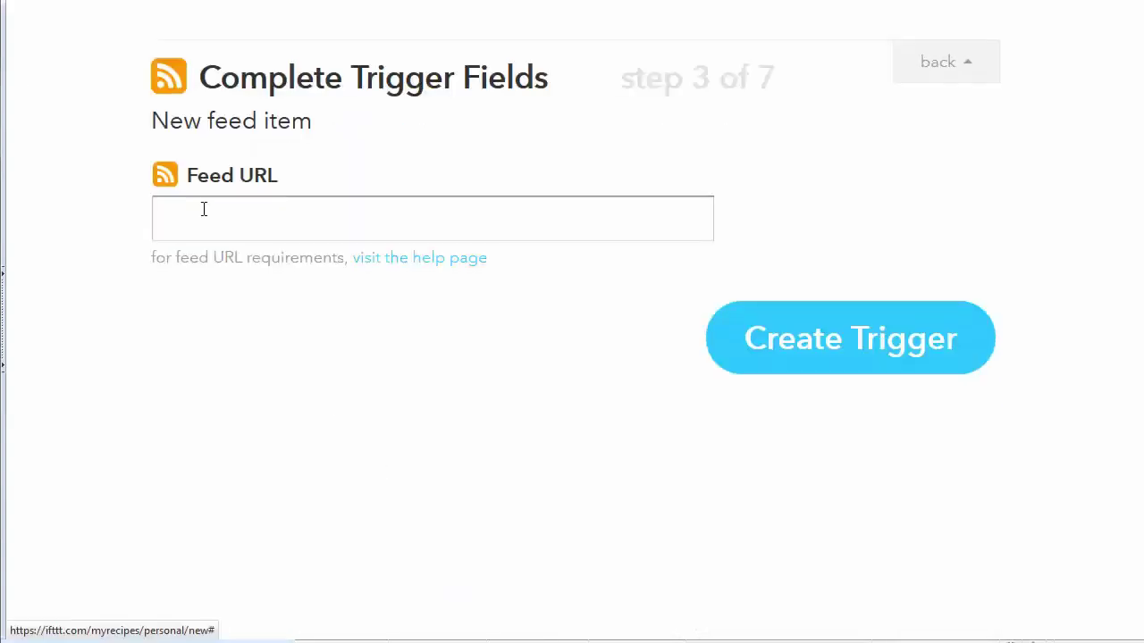
{"action": "left_click", "coordinate": [206, 211]}
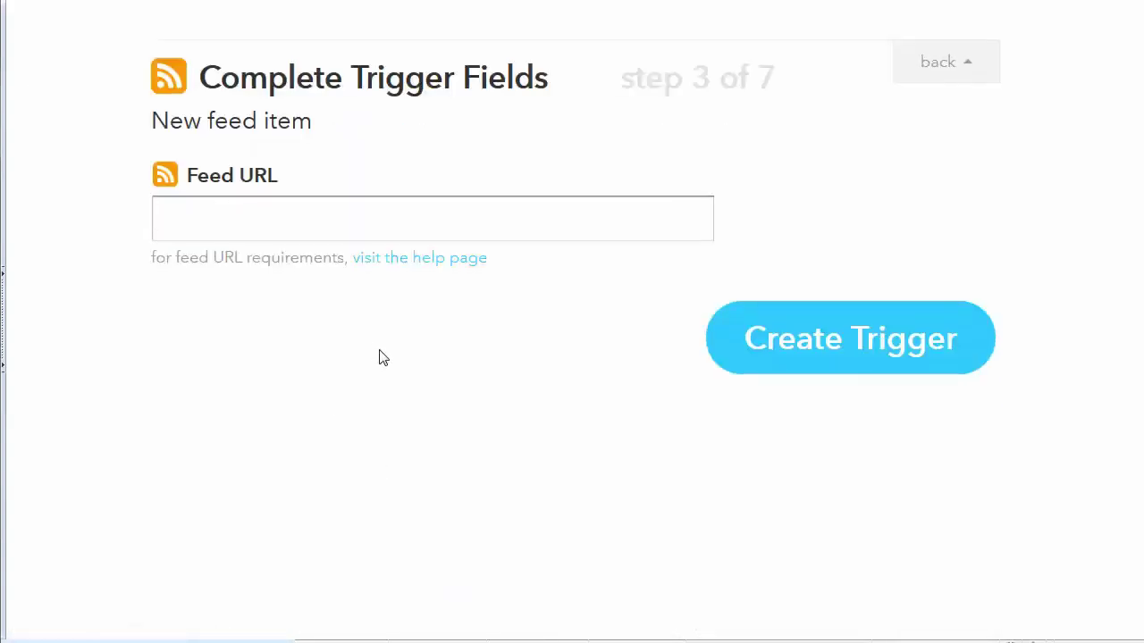
{"action": "key", "text": "ctrl+v"}
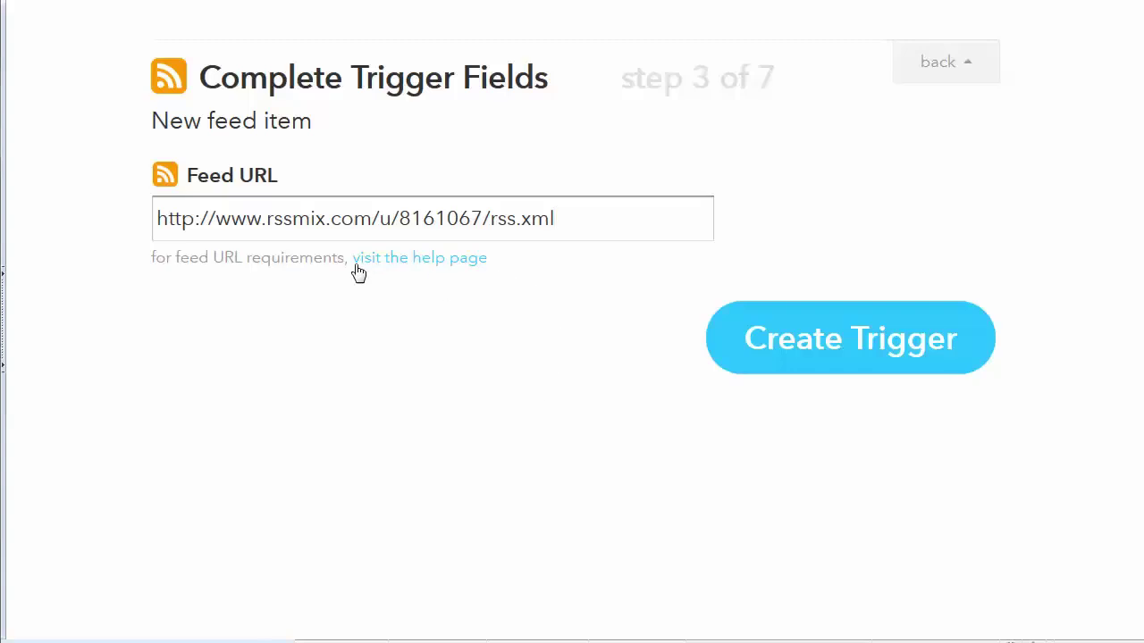
{"action": "left_click", "coordinate": [865, 347]}
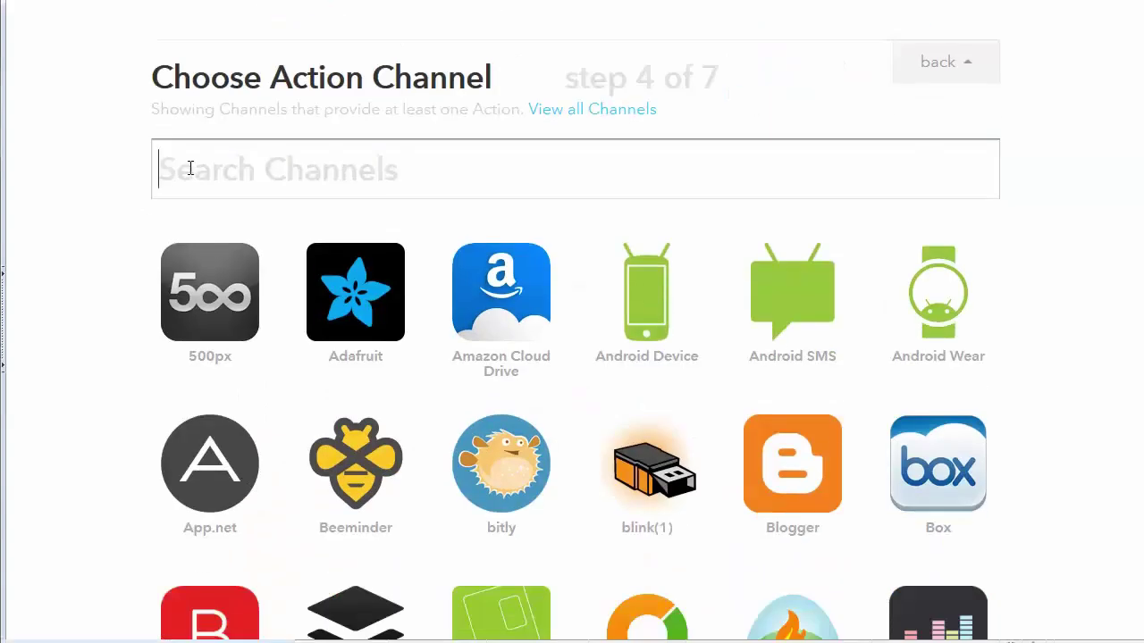
Find the action channel by searching wordpress, select WordPress and choose the Create a post action
{"action": "type", "text": "wordpr"}
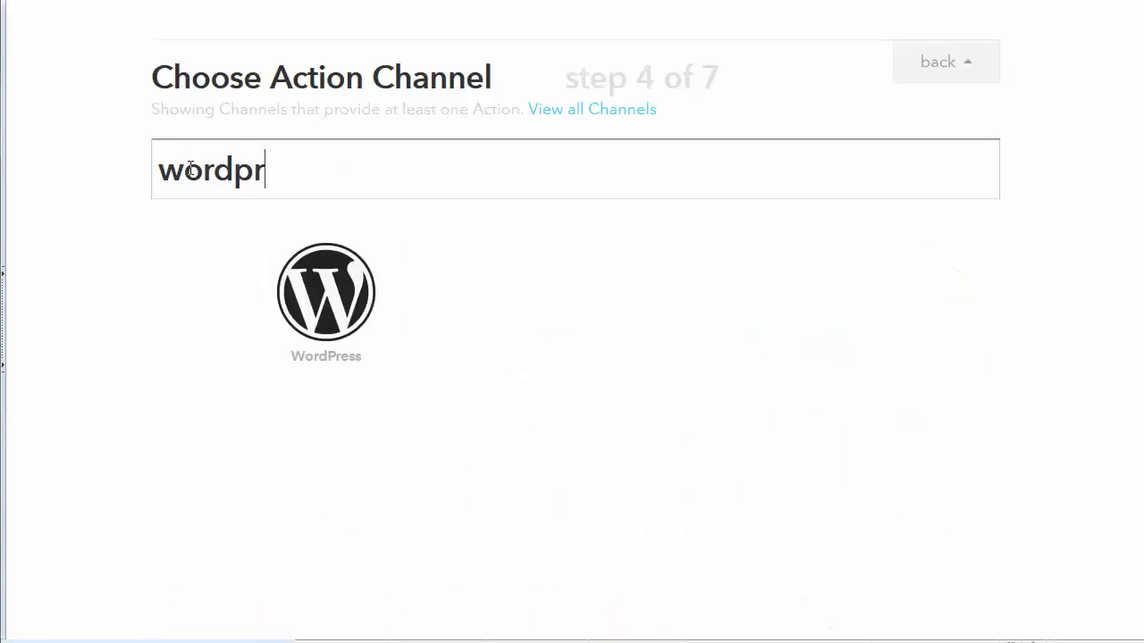
{"action": "type", "text": "ess"}
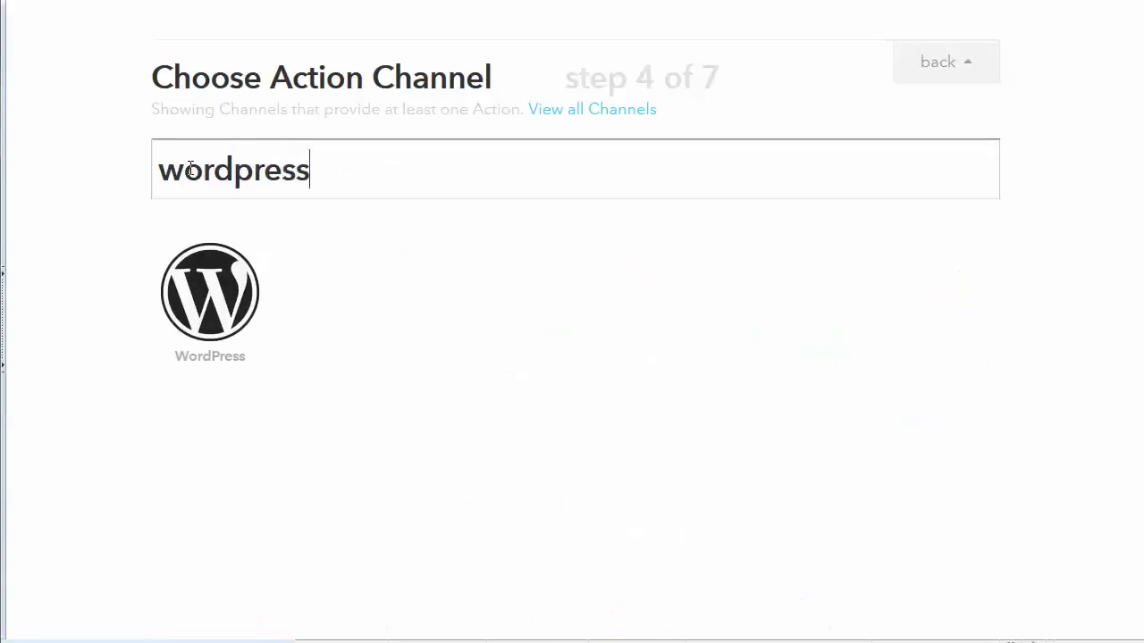
{"action": "left_click", "coordinate": [214, 311]}
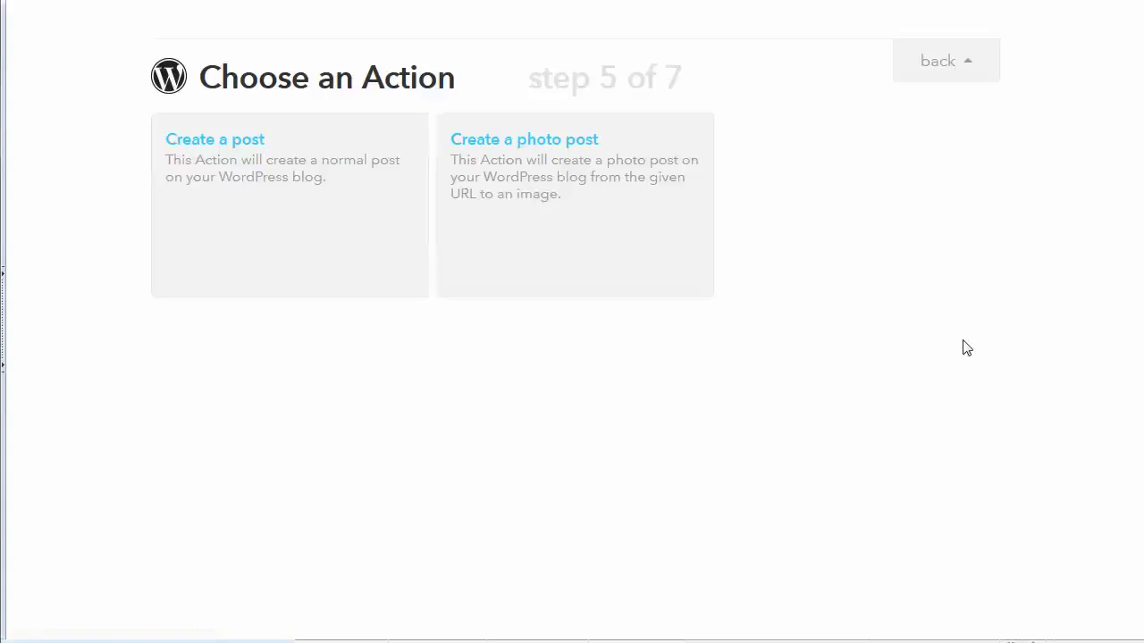
{"action": "left_click", "coordinate": [224, 186]}
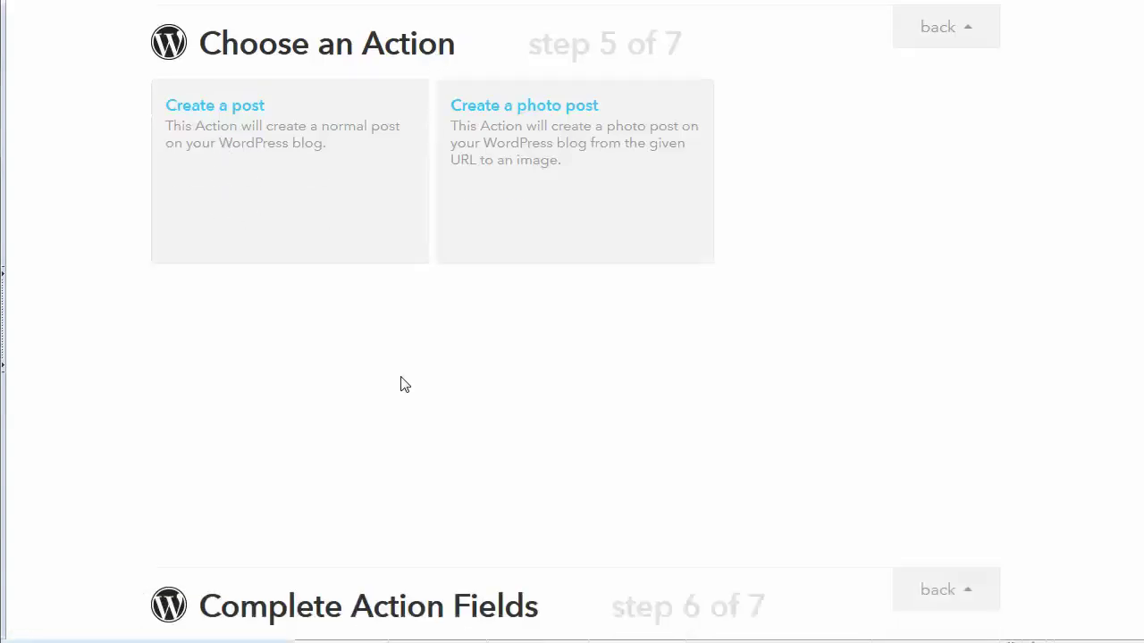
{"action": "left_click", "coordinate": [281, 225]}
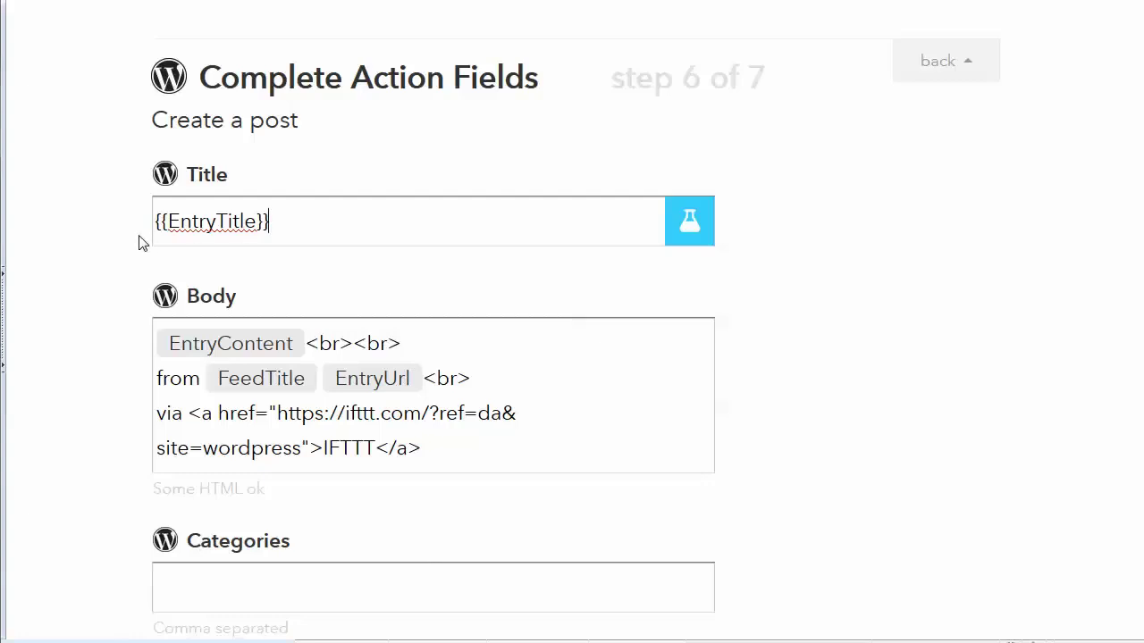
{"action": "left_click_drag", "start_coordinate": [299, 224], "coordinate": [130, 223]}
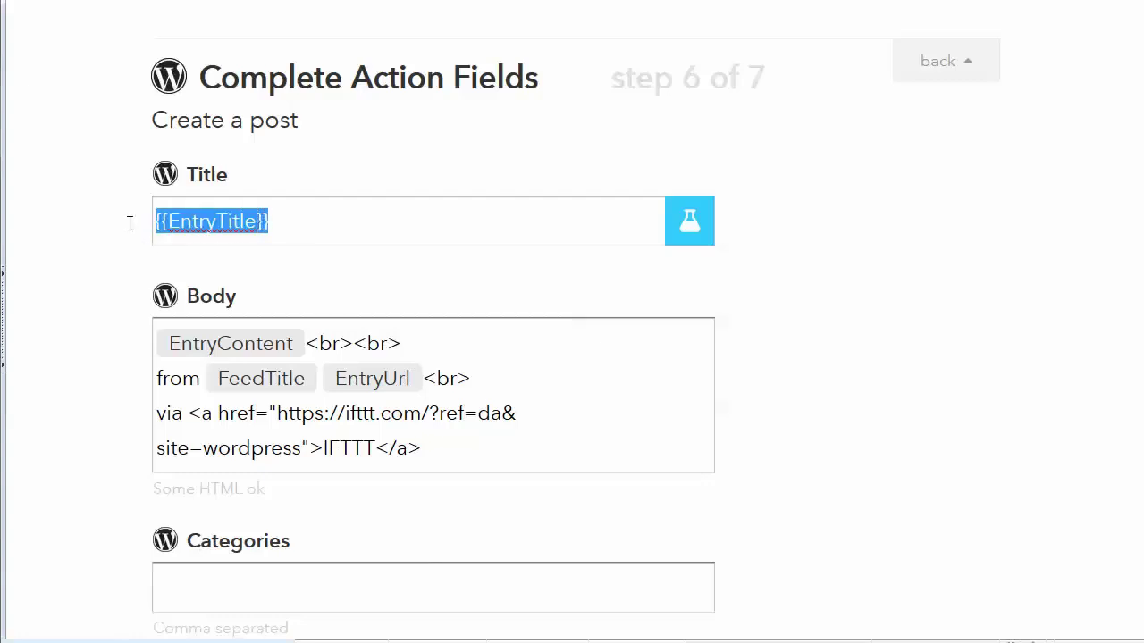
{"action": "left_click", "coordinate": [309, 222]}
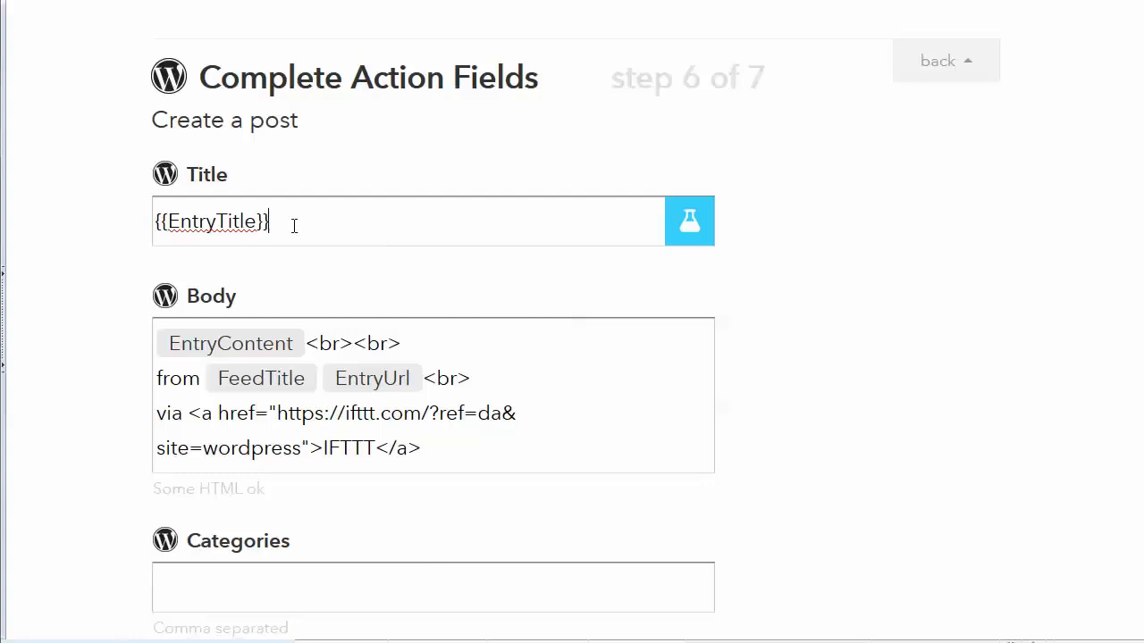
{"action": "left_click", "coordinate": [858, 273]}
Replace the EntryContent ingredient at the start of the post body with EntryTitle
{"action": "scroll", "coordinate": [857, 273], "scroll_direction": "down", "scroll_amount": 4}
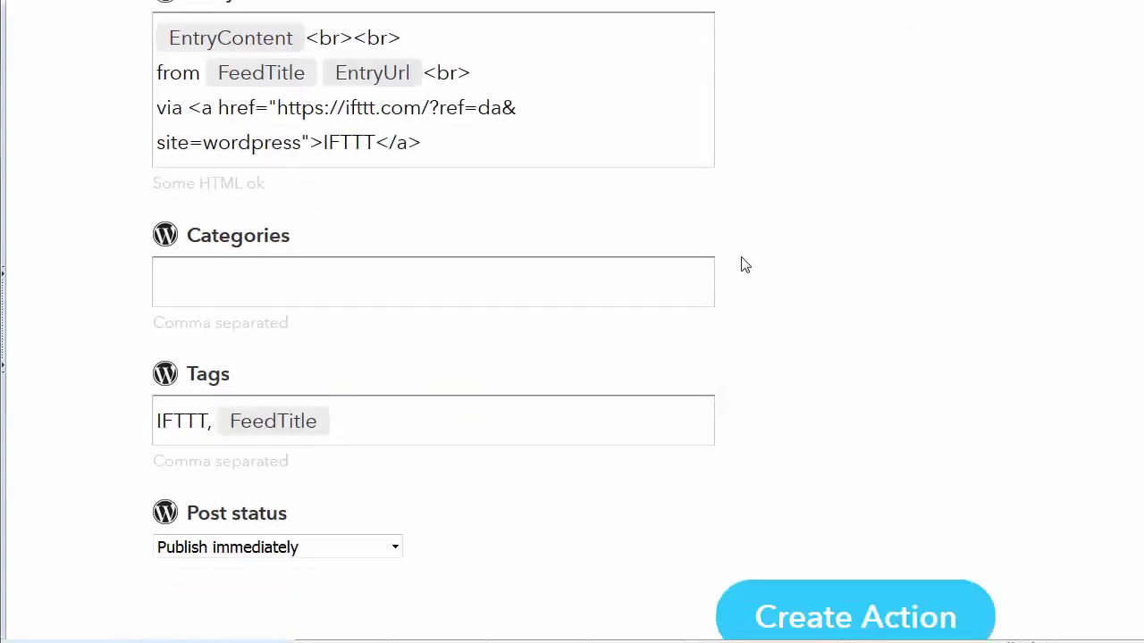
{"action": "scroll", "coordinate": [743, 264], "scroll_direction": "up", "scroll_amount": 1}
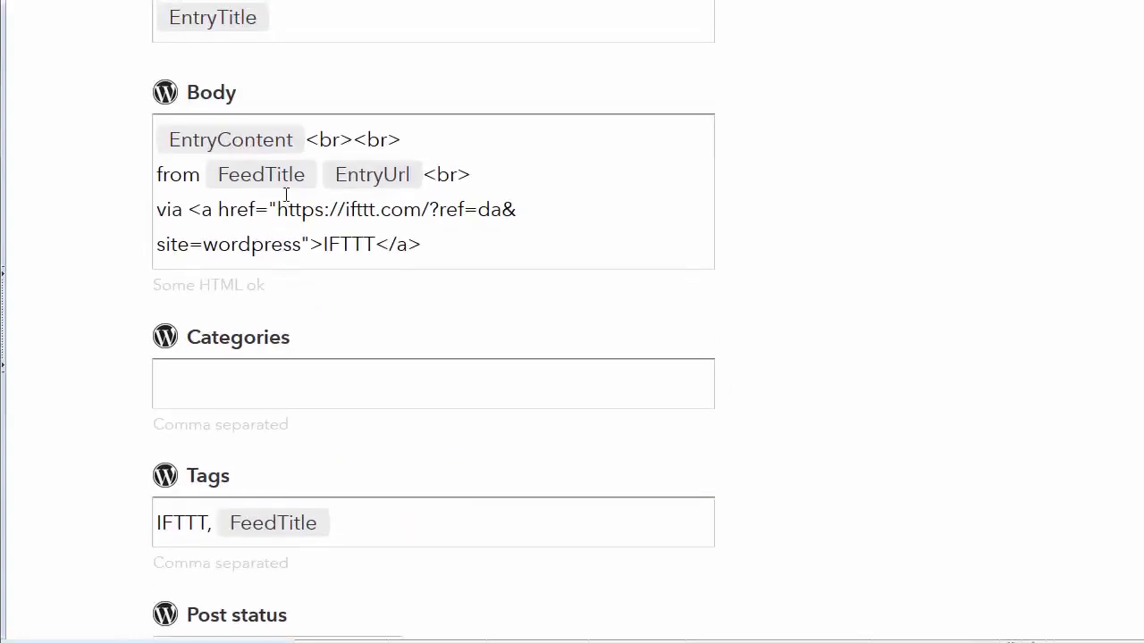
{"action": "left_click", "coordinate": [220, 140]}
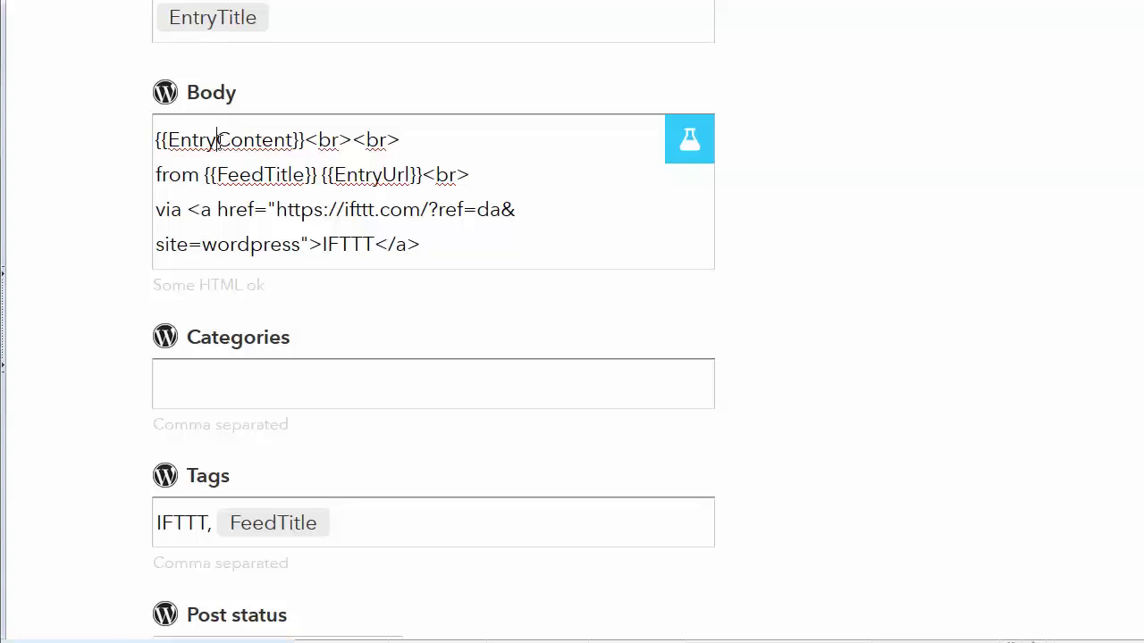
{"action": "left_click_drag", "start_coordinate": [217, 140], "coordinate": [291, 148]}
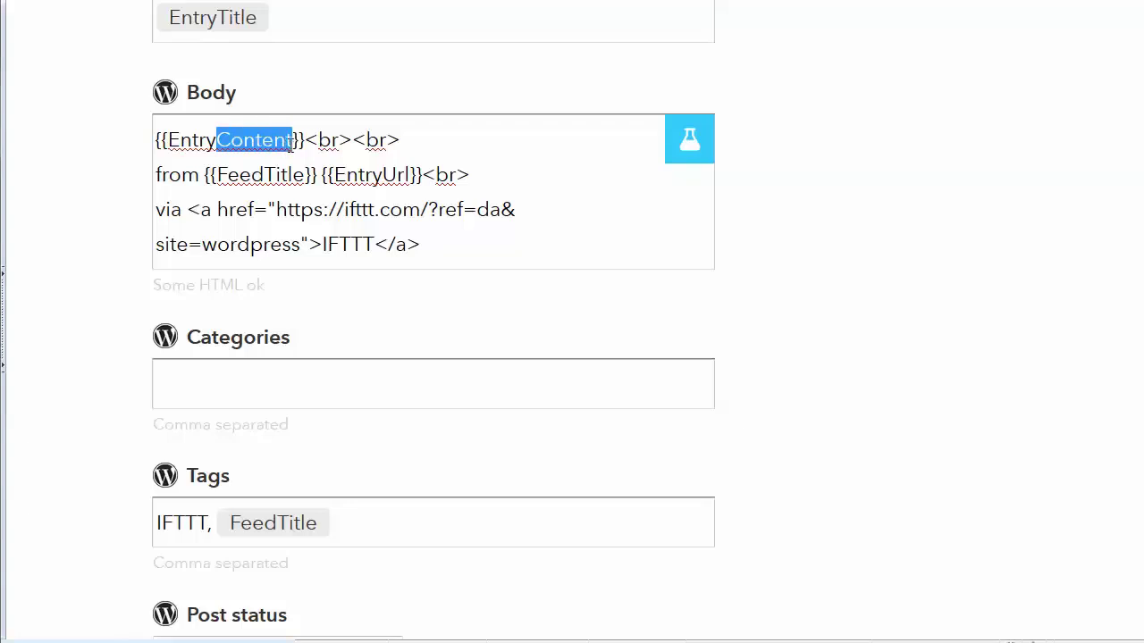
{"action": "type", "text": "Title"}
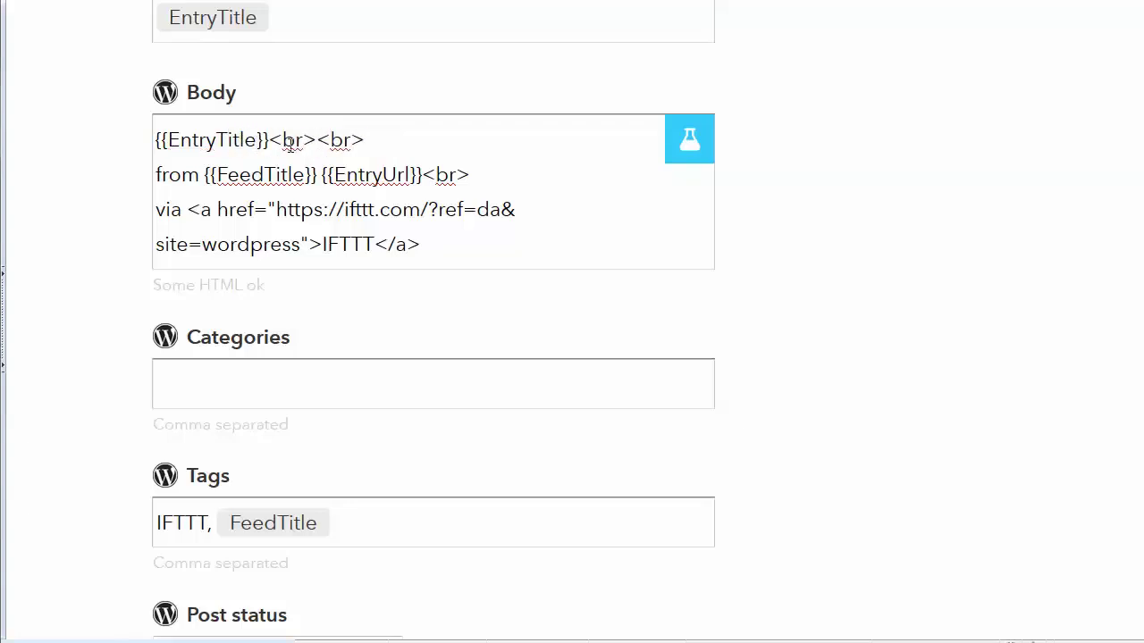
Copy the {{EntryUrl}} ingredient in the post body and paste it on a new line directly below the EntryTitle line
{"action": "left_click", "coordinate": [376, 138]}
{"action": "left_click_drag", "start_coordinate": [323, 175], "coordinate": [427, 177]}
{"action": "key", "text": "ctrl+c"}
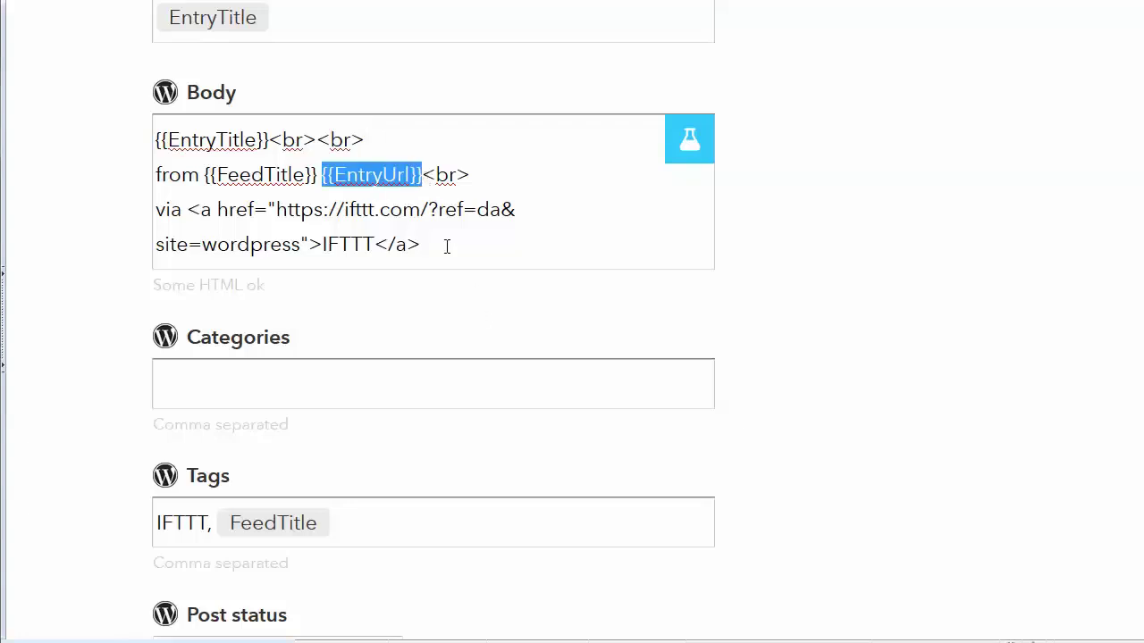
{"action": "left_click", "coordinate": [390, 139]}
{"action": "key", "text": "Return"}
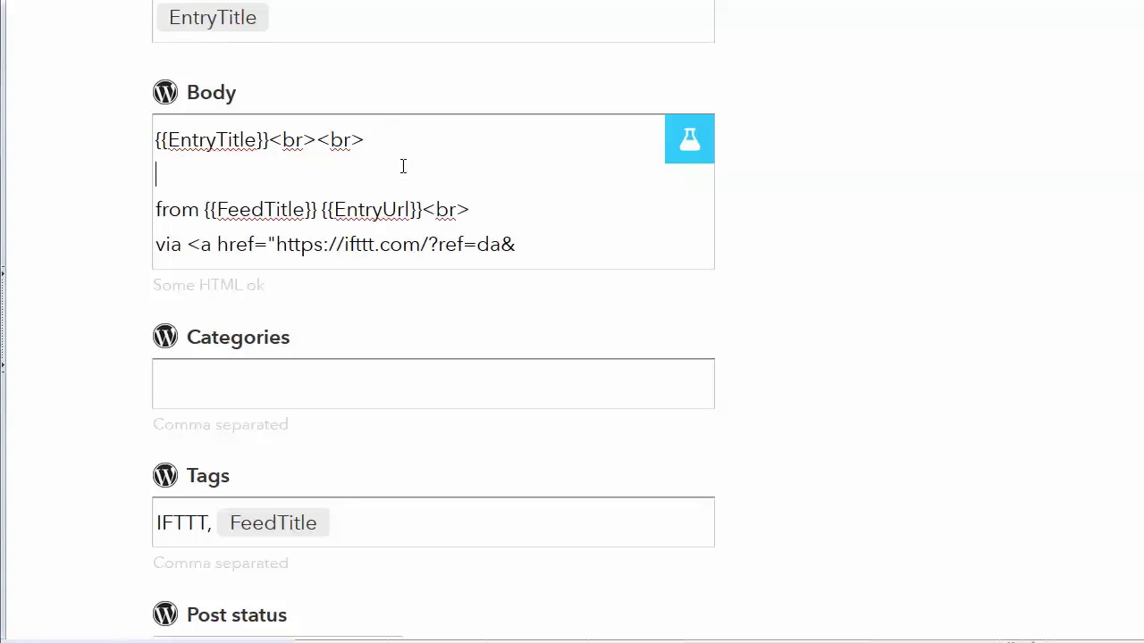
{"action": "key", "text": "ctrl+v"}
{"action": "key", "text": "Right"}
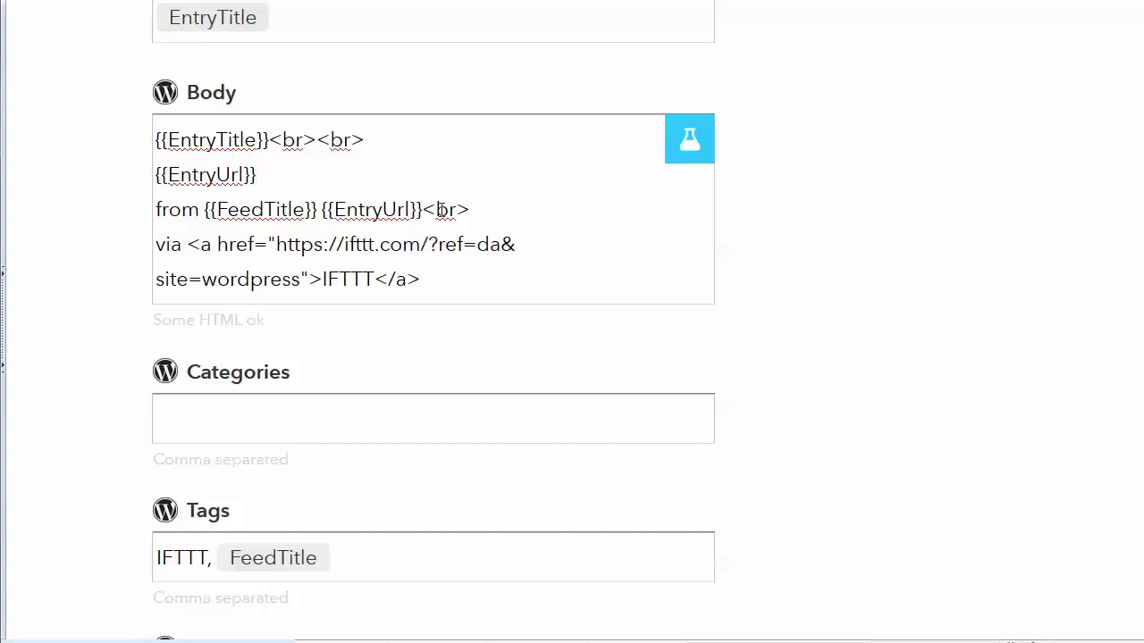
Delete the final <br> and the "via" IFTTT link from the end of the post body
{"action": "left_click", "coordinate": [488, 211]}
{"action": "left_click_drag", "start_coordinate": [423, 209], "coordinate": [448, 268]}
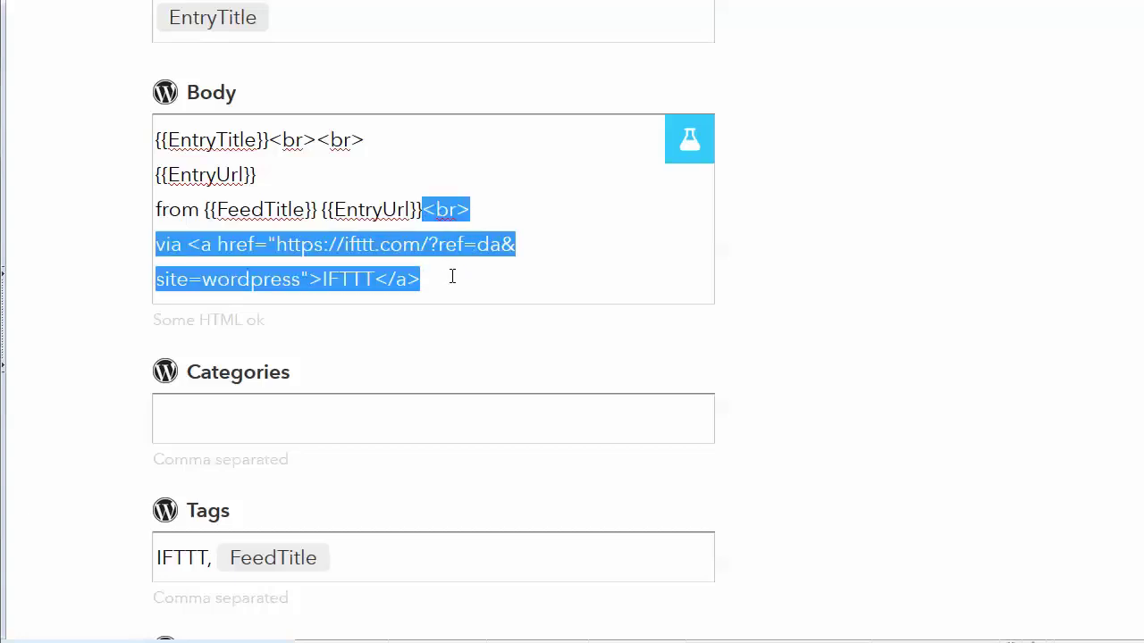
{"action": "key", "text": "BackSpace"}
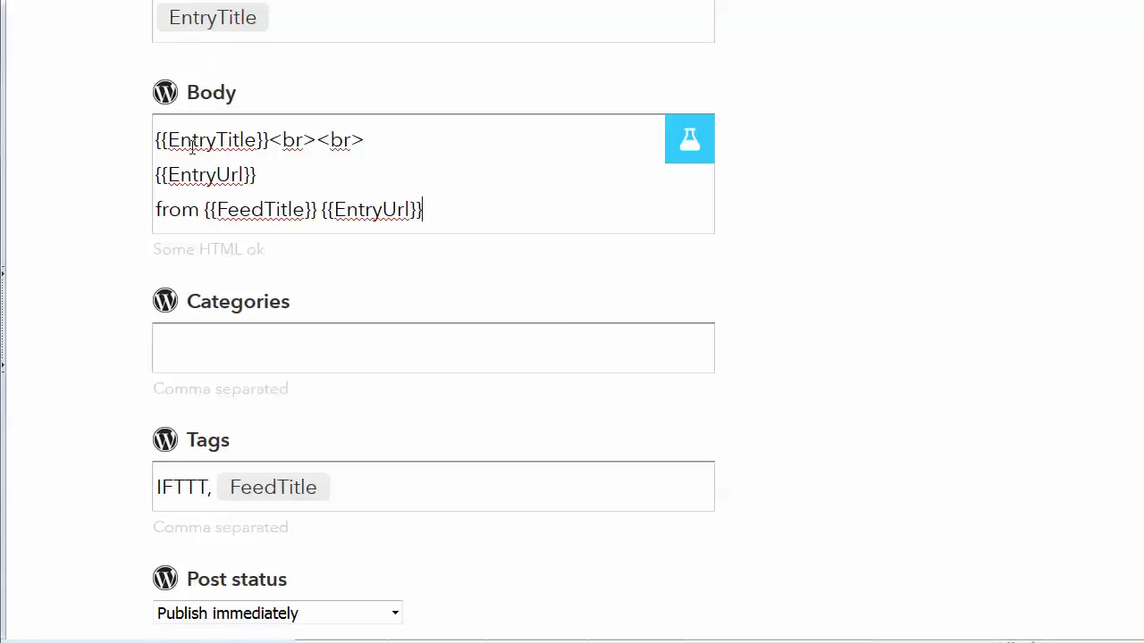
Replace the post's default tags with "video marketing tips", leaving the categories empty
{"action": "scroll", "coordinate": [350, 325], "scroll_direction": "down", "scroll_amount": 1}
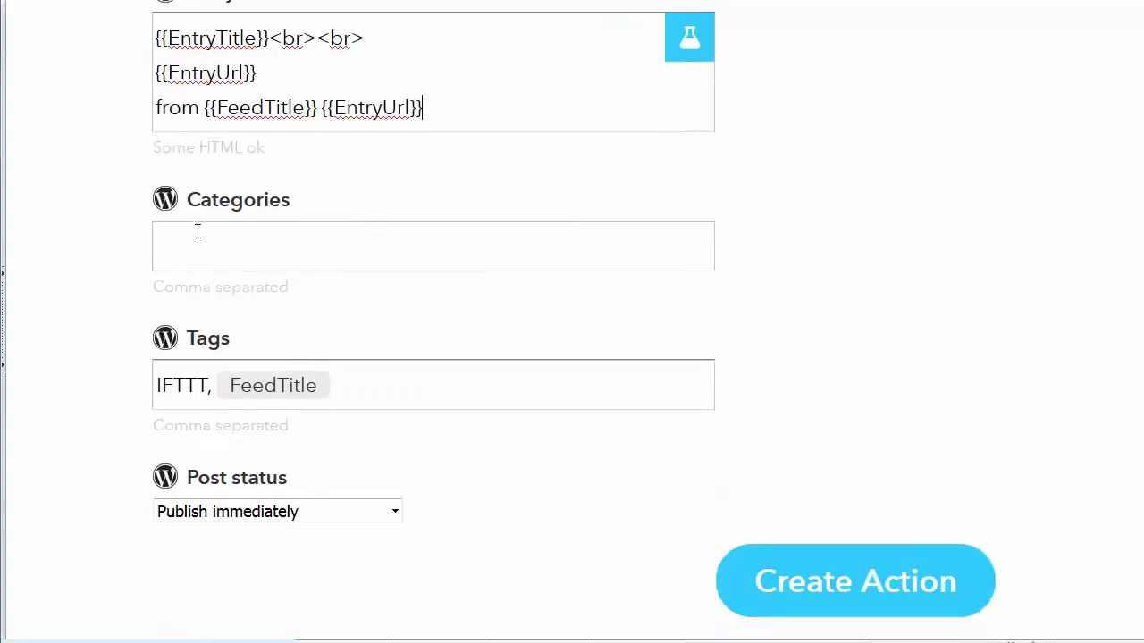
{"action": "left_click", "coordinate": [201, 241]}
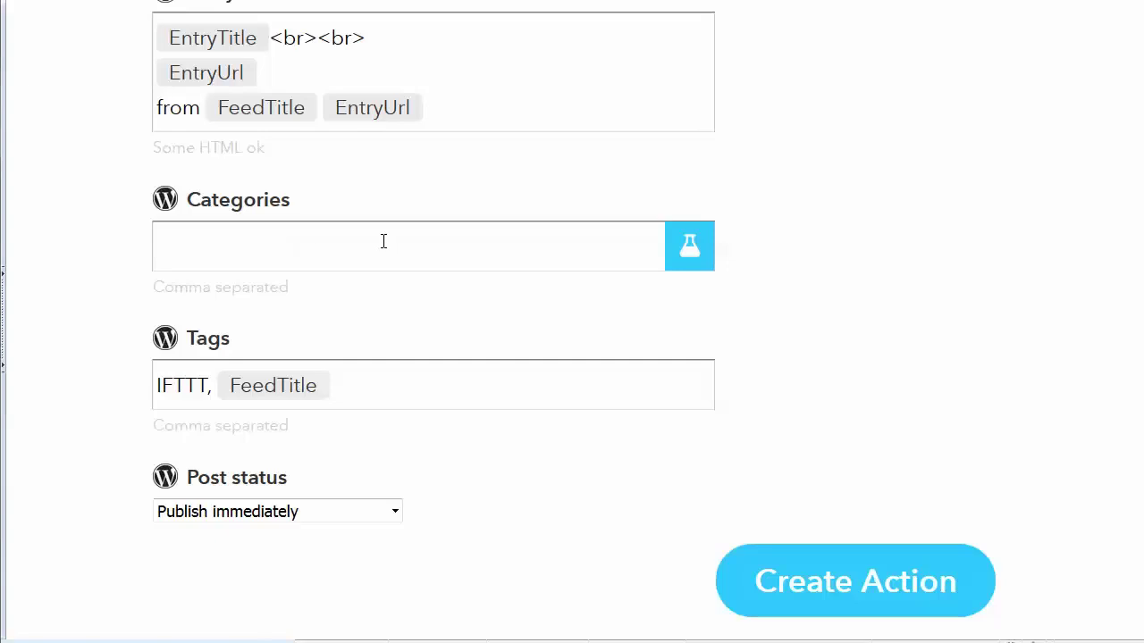
{"action": "left_click", "coordinate": [394, 387]}
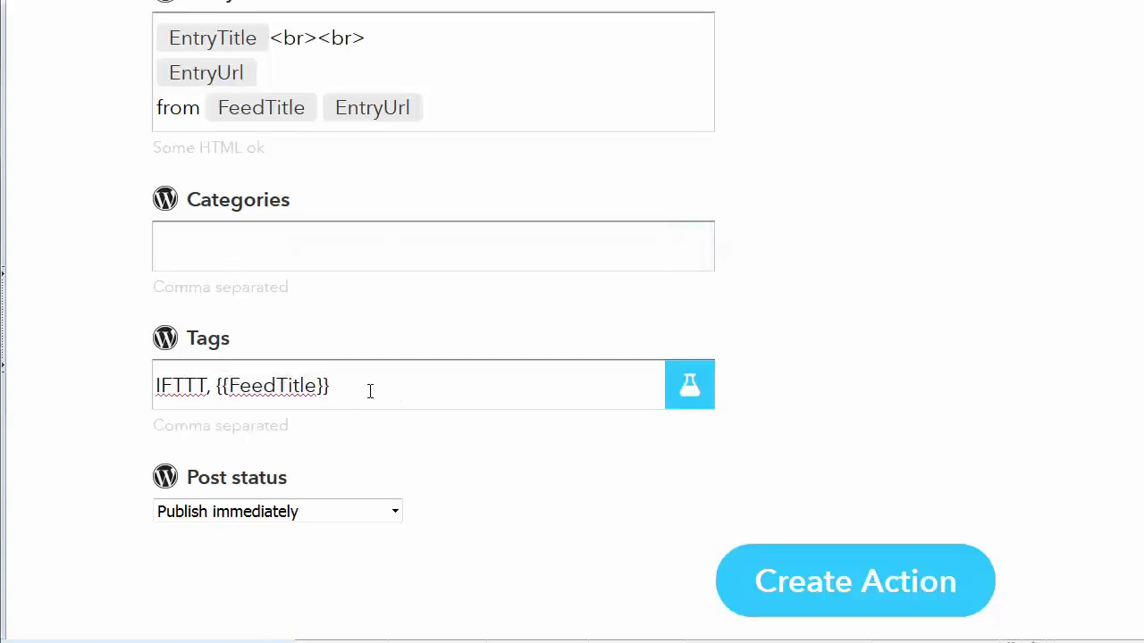
{"action": "left_click_drag", "start_coordinate": [368, 389], "coordinate": [133, 378]}
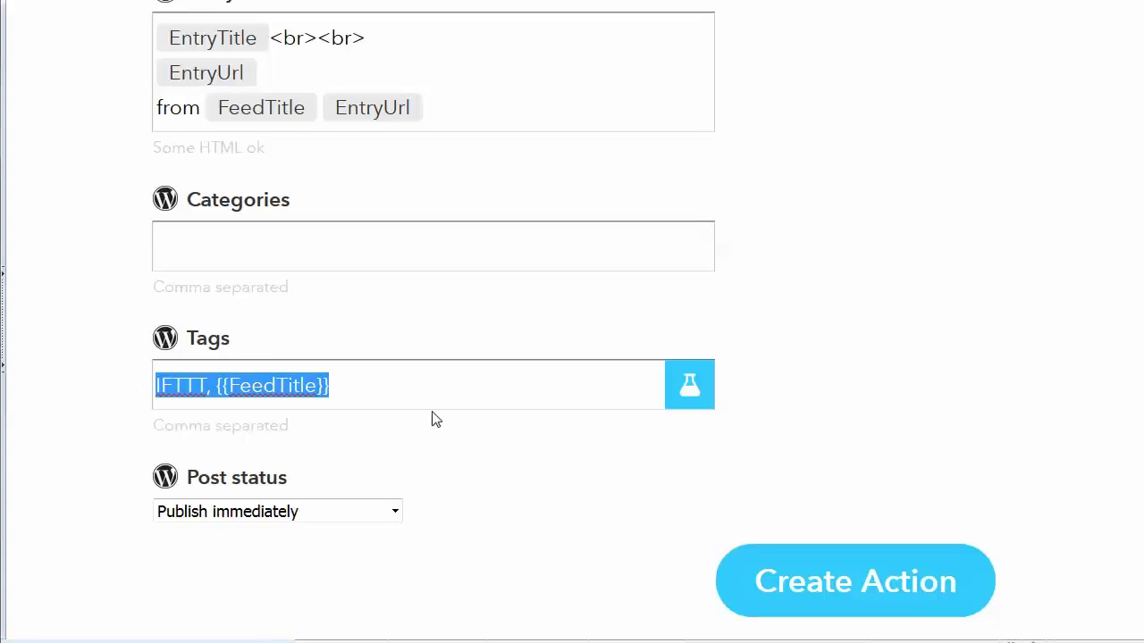
{"action": "type", "text": "video ma"}
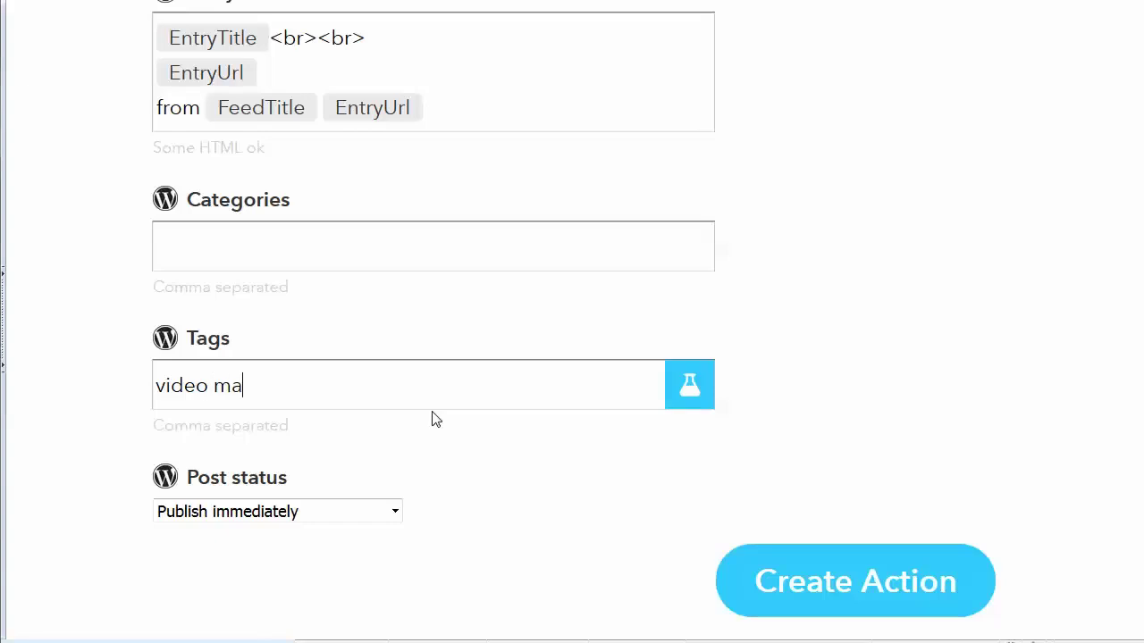
{"action": "type", "text": "rketing tips"}
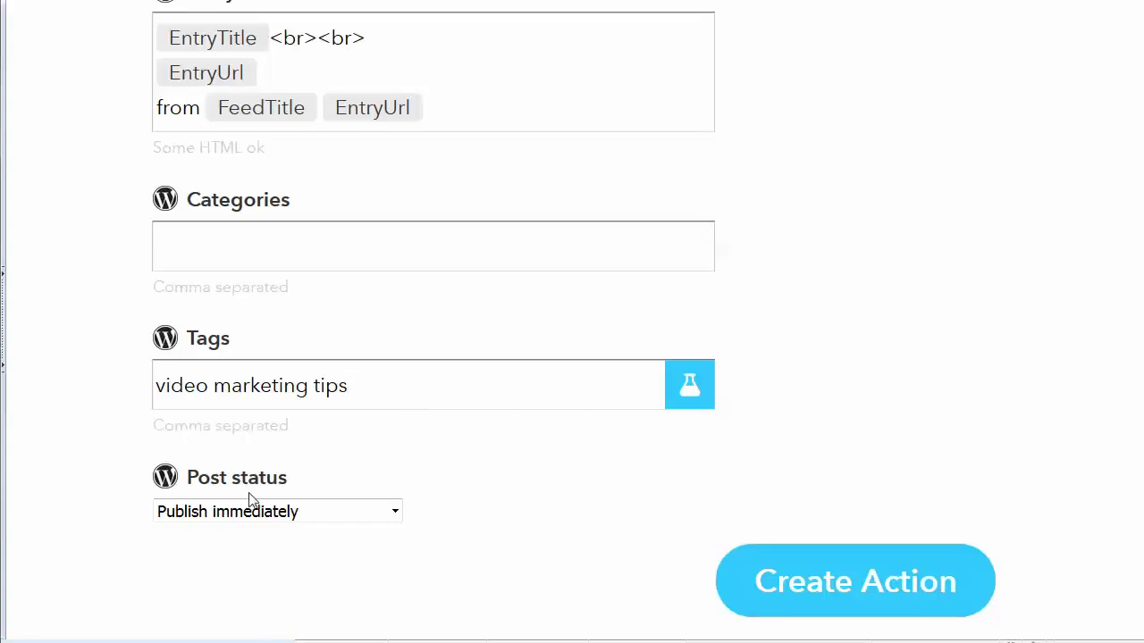
Review the post status options, keep Publish immediately and create the action
{"action": "left_click", "coordinate": [331, 510]}
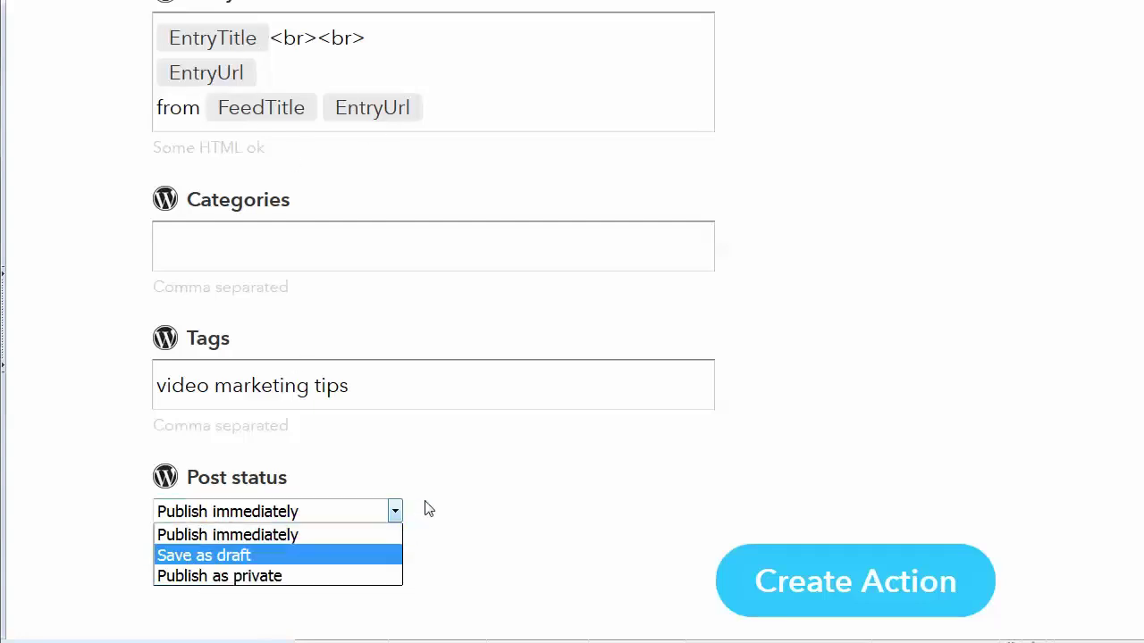
{"action": "left_click", "coordinate": [489, 546]}
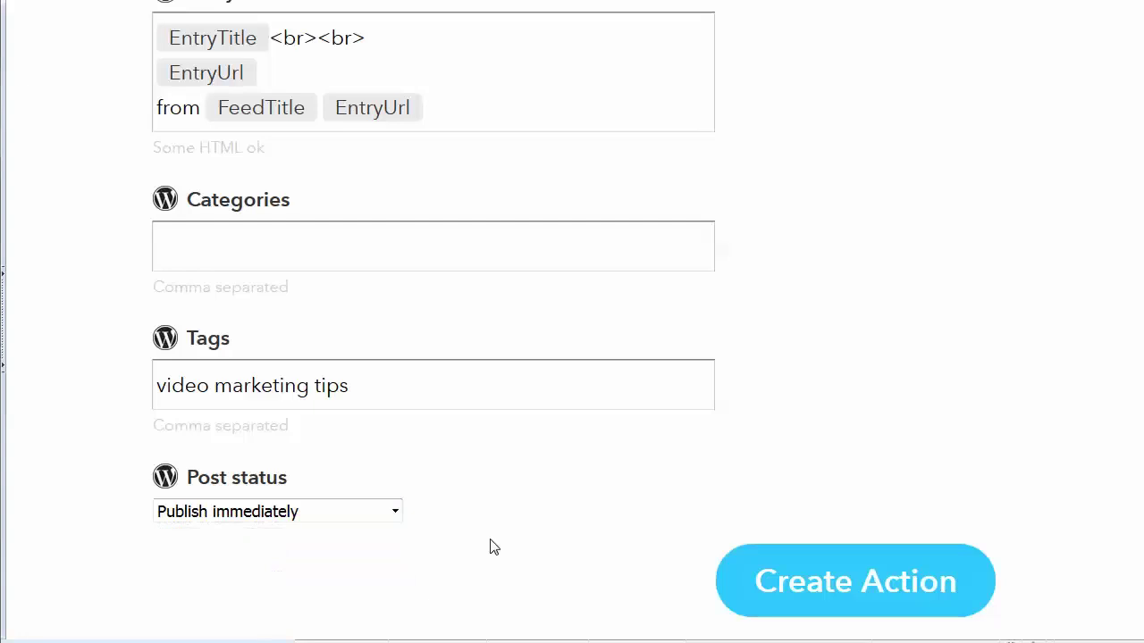
{"action": "left_click", "coordinate": [376, 512]}
{"action": "left_click", "coordinate": [390, 515]}
{"action": "left_click", "coordinate": [853, 599]}
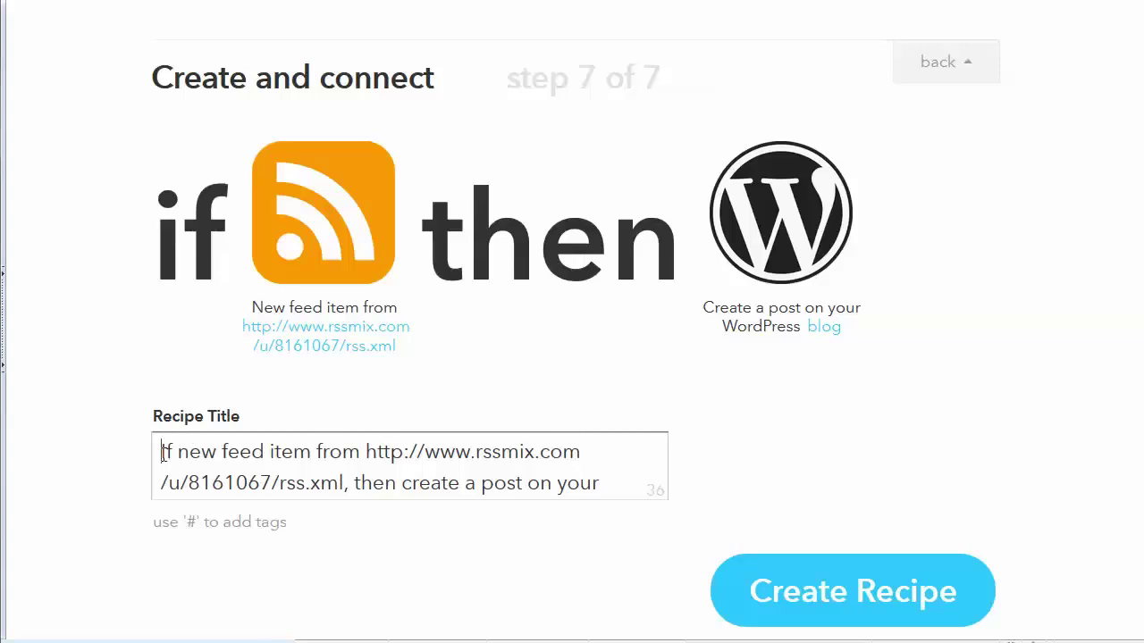
Add "Keyword Video Marketing Tips - " in front of the suggested recipe title and create the recipe
{"action": "type", "text": "Keyword "}
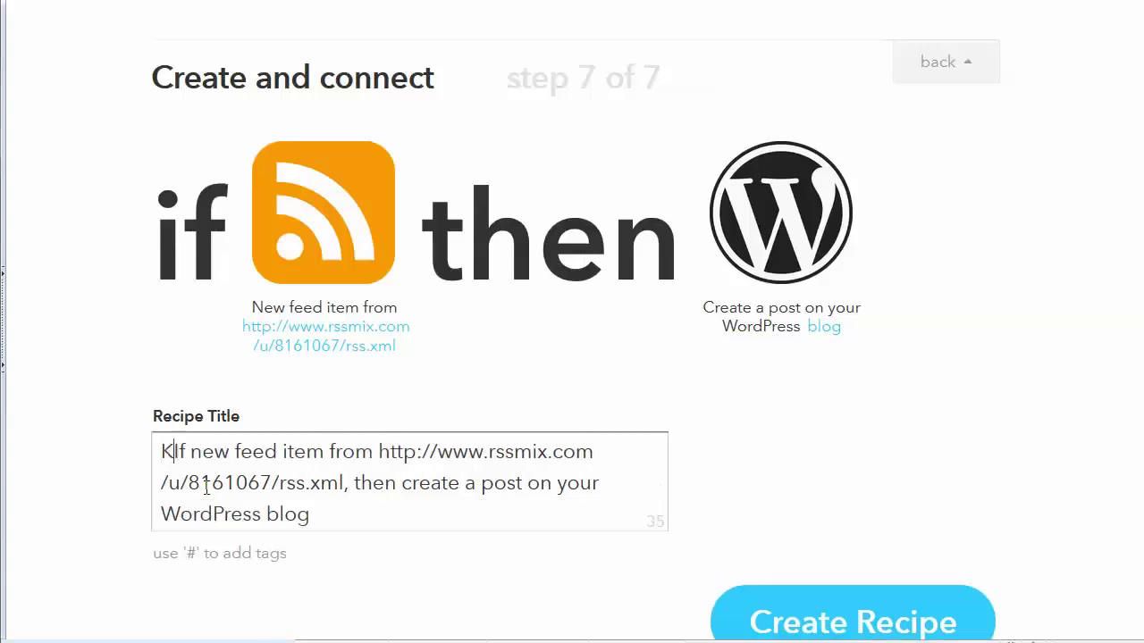
{"action": "type", "text": "Video Marke"}
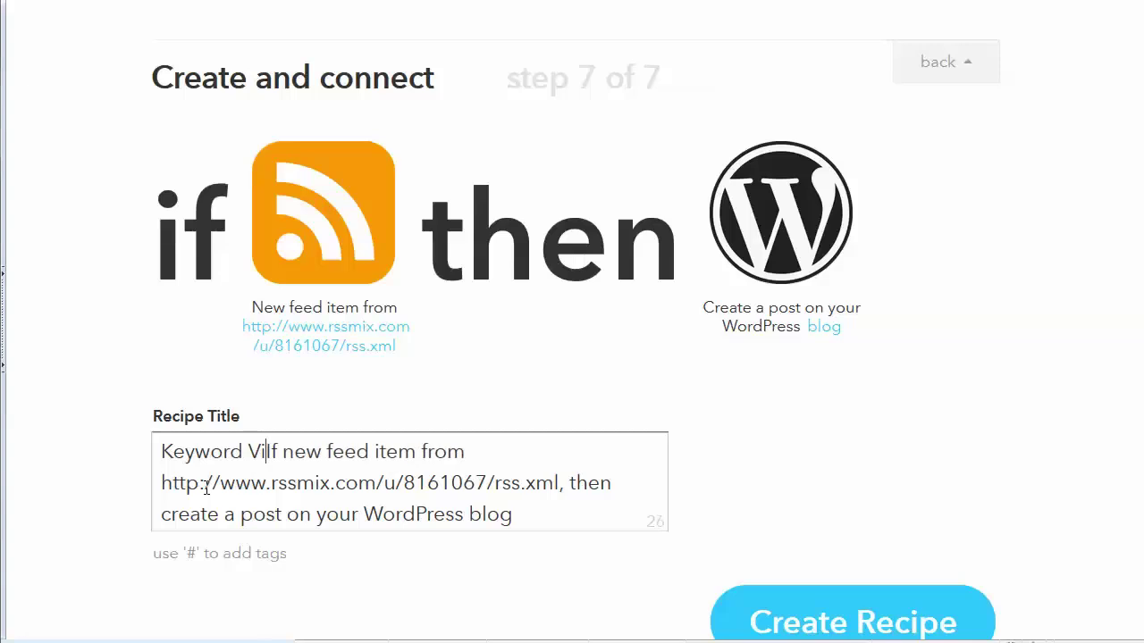
{"action": "type", "text": "ting Tips"}
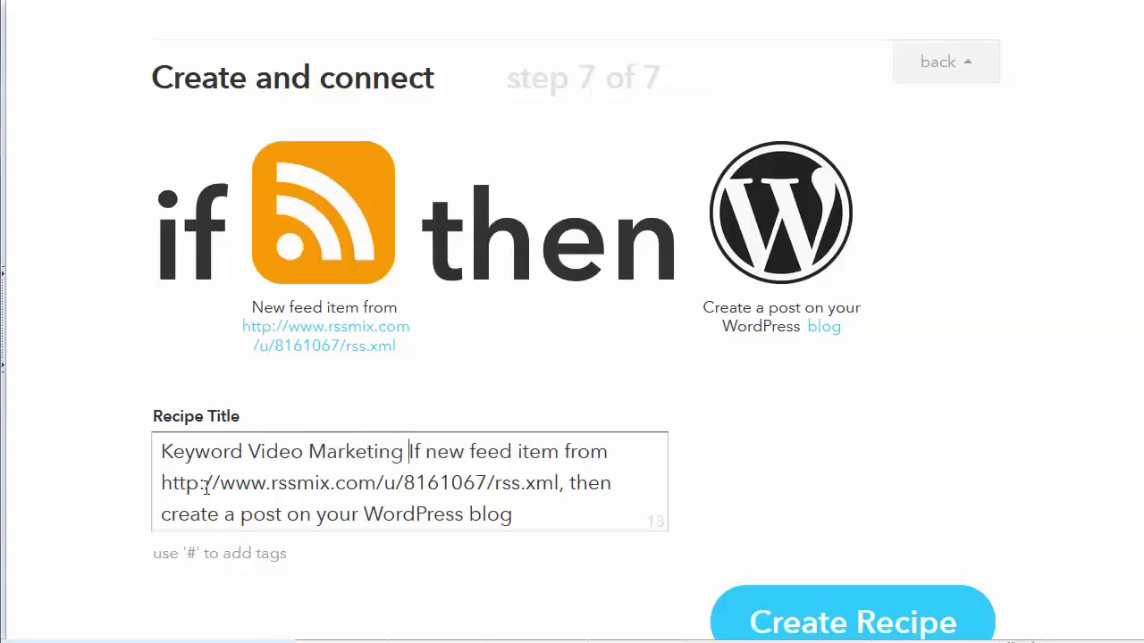
{"action": "type", "text": " -"}
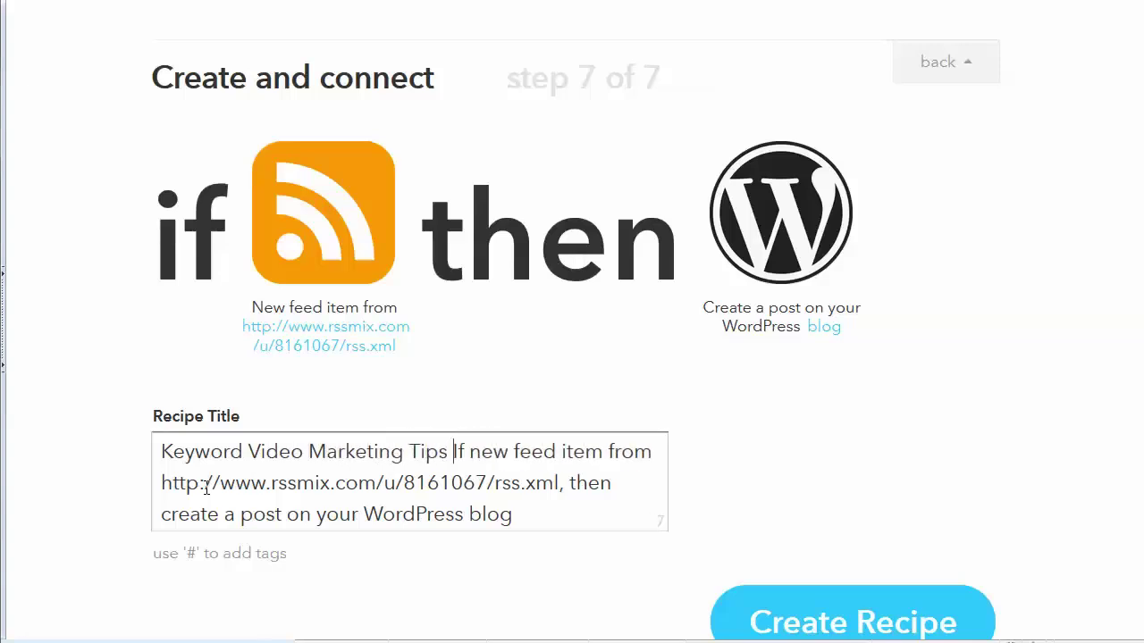
{"action": "left_click", "coordinate": [206, 488]}
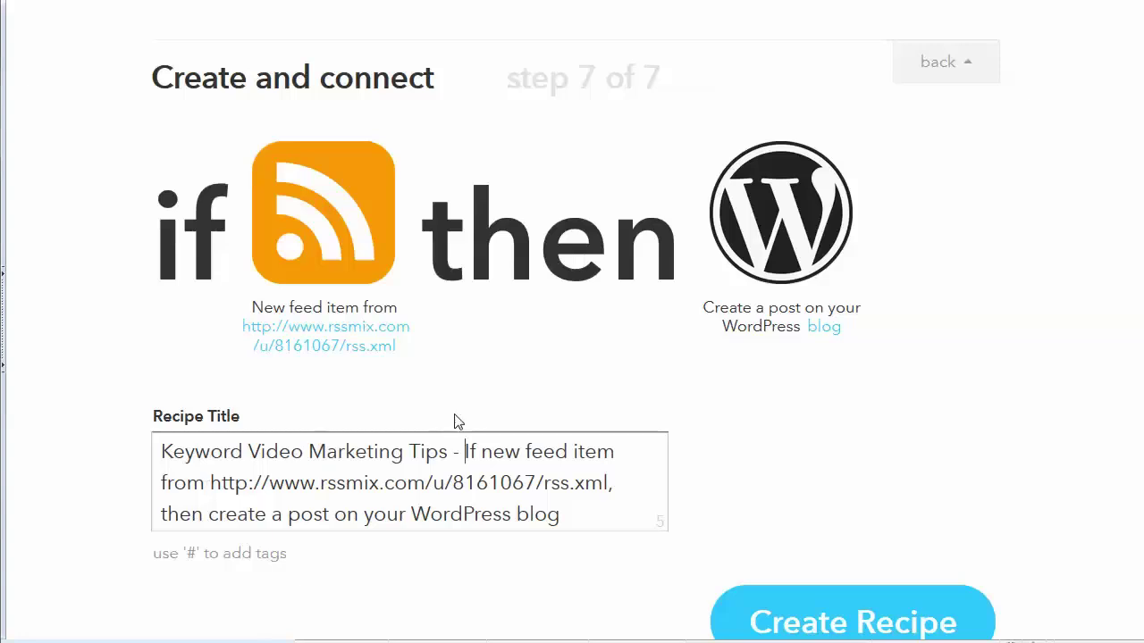
{"action": "left_click", "coordinate": [586, 503]}
{"action": "scroll", "coordinate": [839, 431], "scroll_direction": "down", "scroll_amount": 1}
{"action": "scroll", "coordinate": [840, 431], "scroll_direction": "down", "scroll_amount": 3}
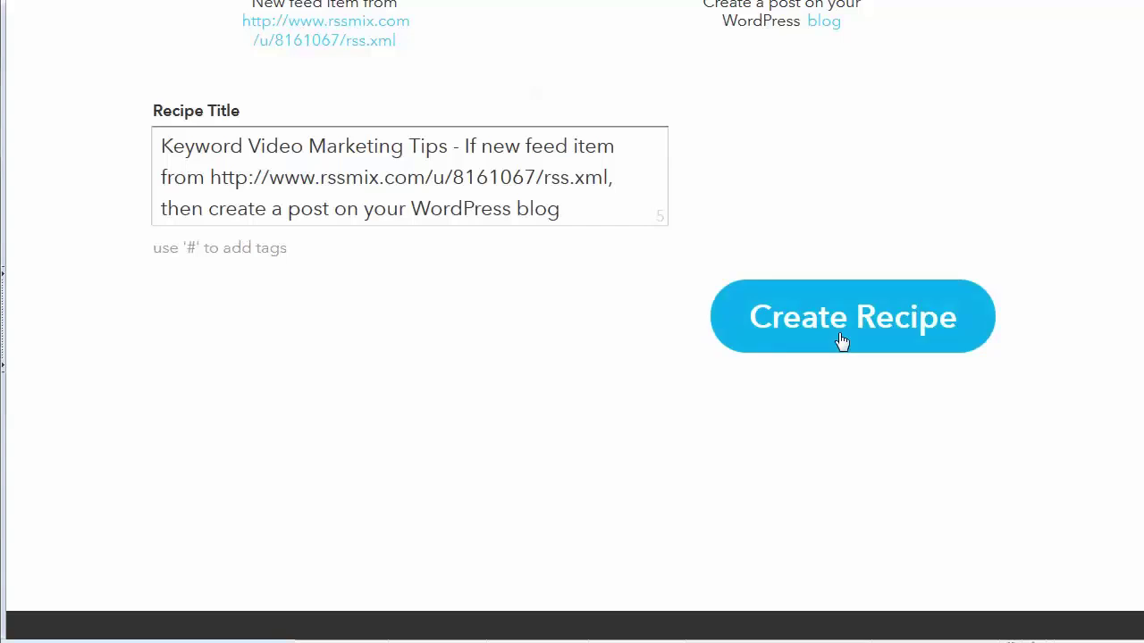
{"action": "left_click", "coordinate": [842, 339]}
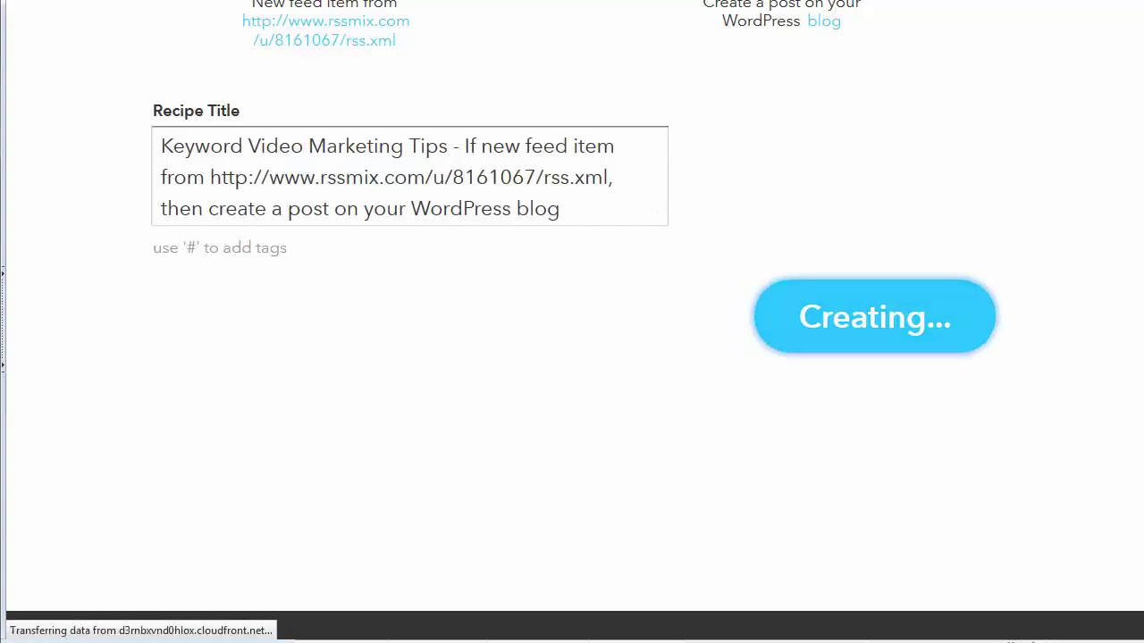